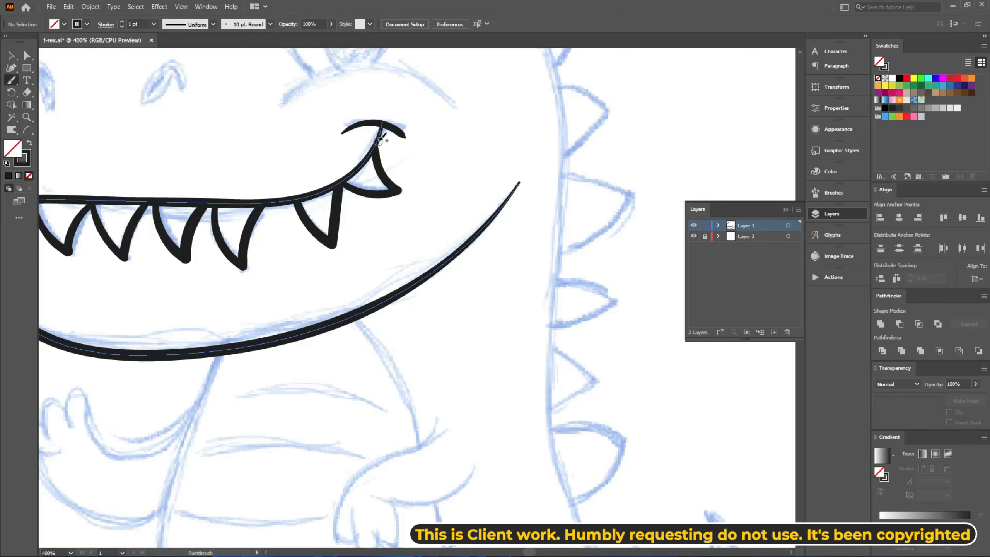
# Draw both nostrils with the Pencil tool as closed shapes with a black fill and no stroke
pyautogui.moveTo(250, 273)
pyautogui.mouseDown()
pyautogui.moveTo(385, 389)
pyautogui.moveTo(443, 464)
pyautogui.mouseUp()
pyautogui.moveTo(208, 287); pyautogui.dragTo(242, 264)
pyautogui.hotkey('ctrl', 'z')
pyautogui.press('n')
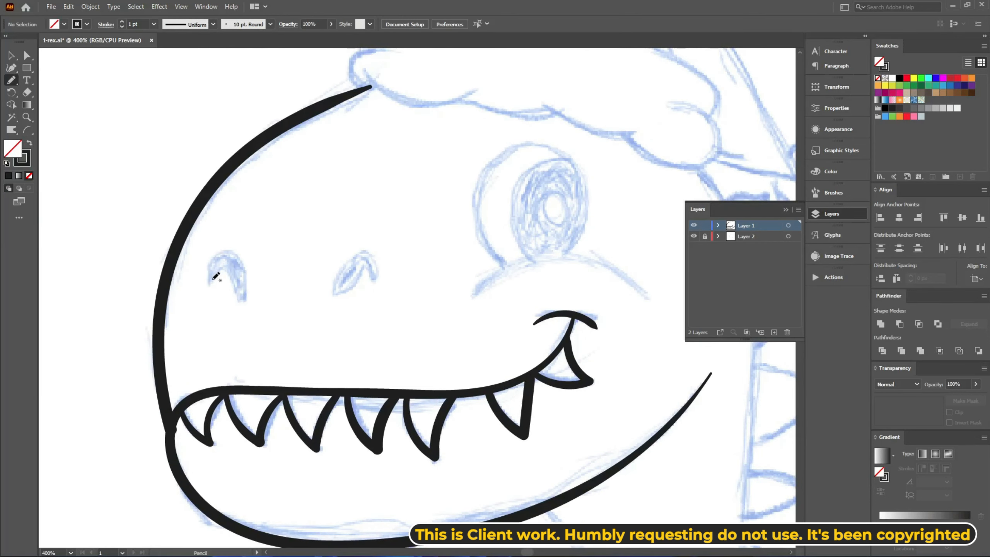
pyautogui.moveTo(222, 270); pyautogui.dragTo(208, 286)
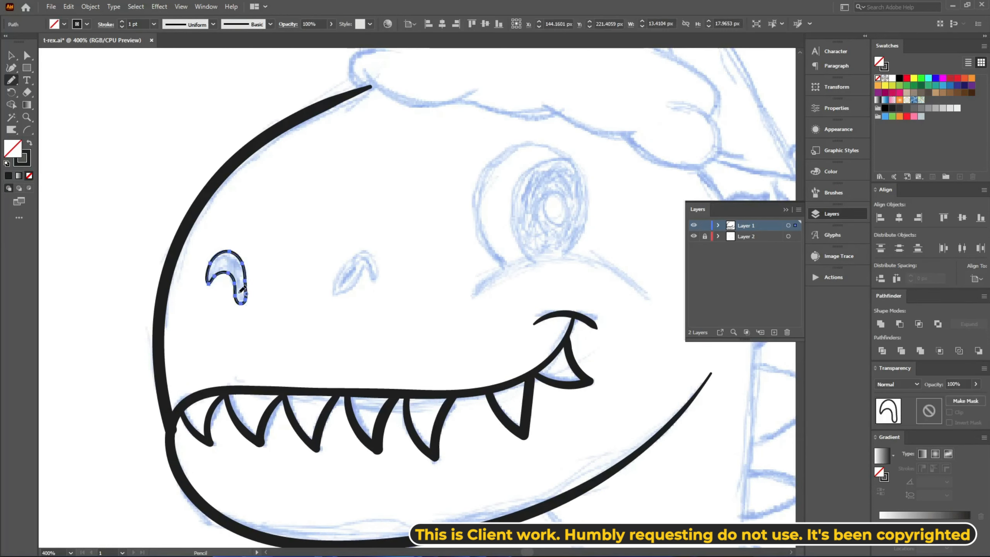
pyautogui.hotkey('shift', 'x')
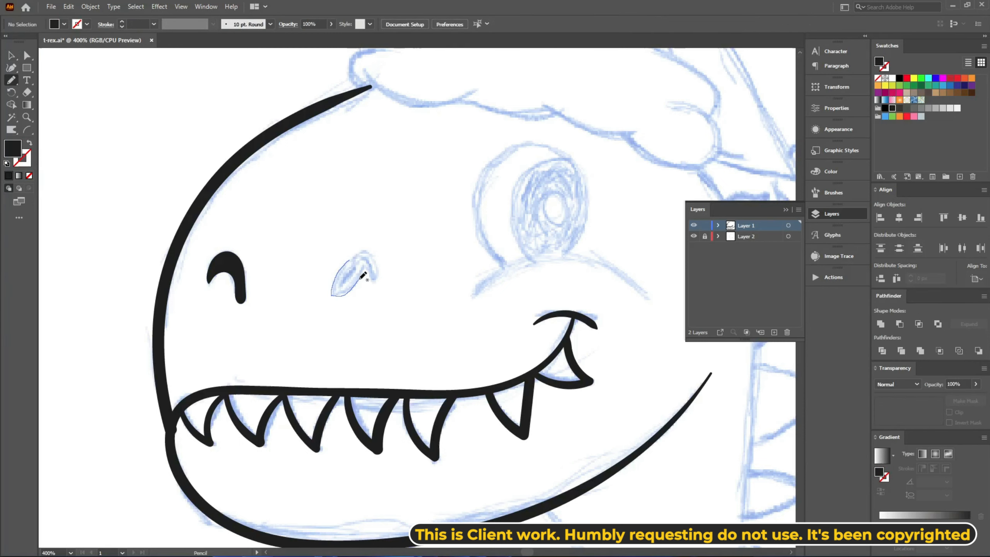
pyautogui.moveTo(374, 250); pyautogui.dragTo(332, 295)
pyautogui.hotkey('shift', 'x')
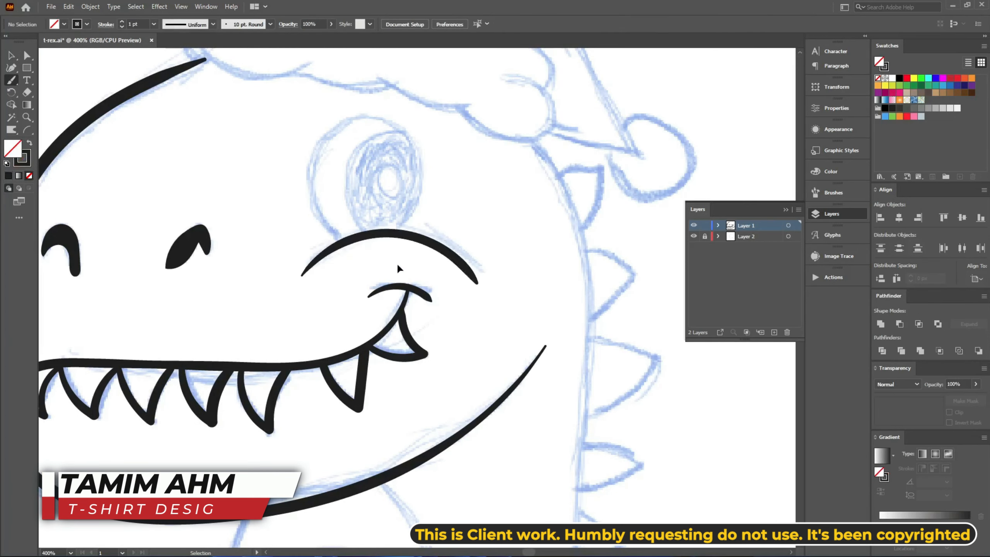
# Reposition the cheek curve under the eye and trace the eye, iris and highlight outlines with the Paintbrush
pyautogui.moveTo(397, 262)
pyautogui.mouseDown()
pyautogui.moveTo(440, 250)
pyautogui.moveTo(422, 233)
pyautogui.mouseUp()
pyautogui.click(434, 274)
pyautogui.press('b')
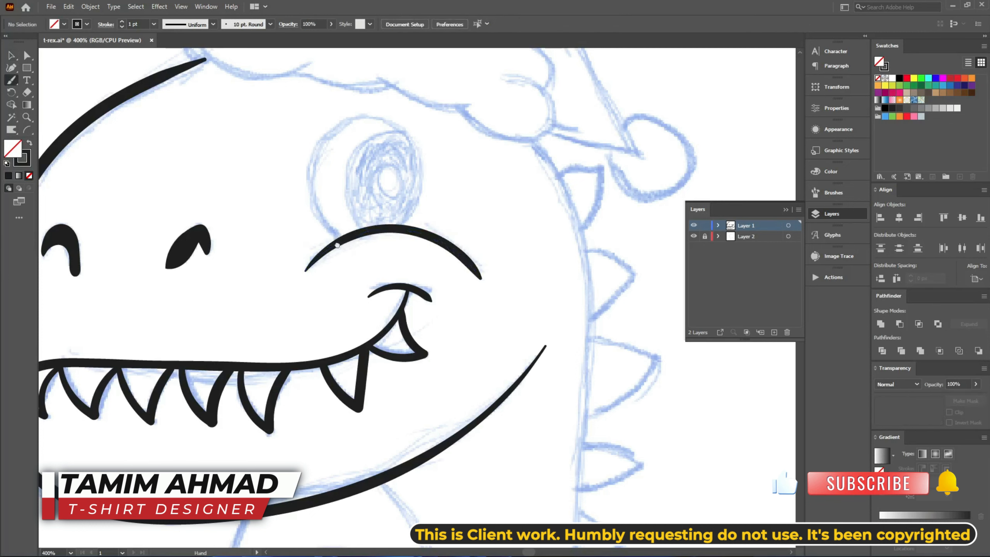
pyautogui.moveTo(343, 240)
pyautogui.mouseDown()
pyautogui.moveTo(326, 260)
pyautogui.moveTo(364, 131)
pyautogui.moveTo(387, 244)
pyautogui.mouseUp()
pyautogui.moveTo(363, 194); pyautogui.dragTo(365, 210)
pyautogui.hotkey('ctrl', 'z')
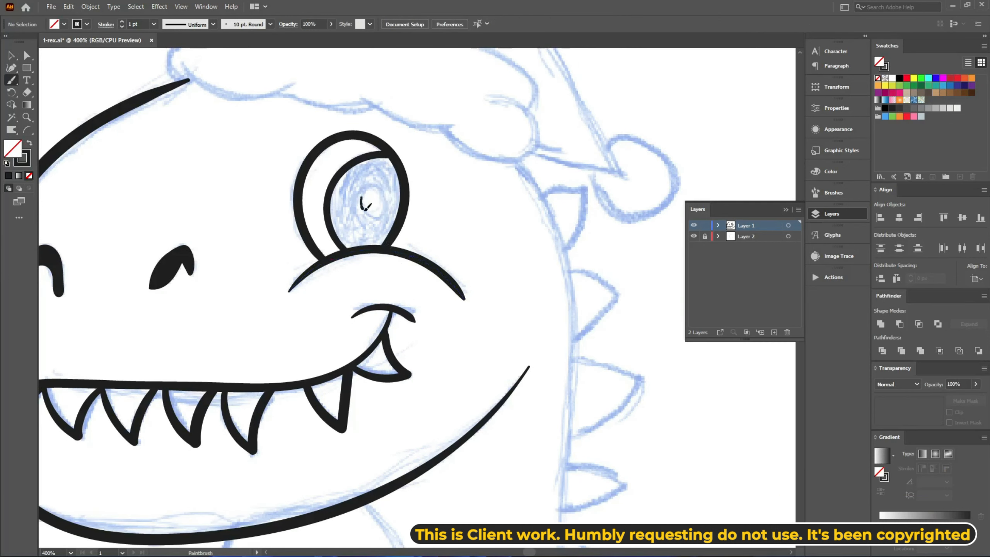
pyautogui.moveTo(325, 155); pyautogui.dragTo(484, 323)
pyautogui.scroll(3, 482, 321)
# Paint the iris solid black around the white highlight oval with the Blob Brush
pyautogui.hotkey('shift', 'b')
pyautogui.click(833, 192)
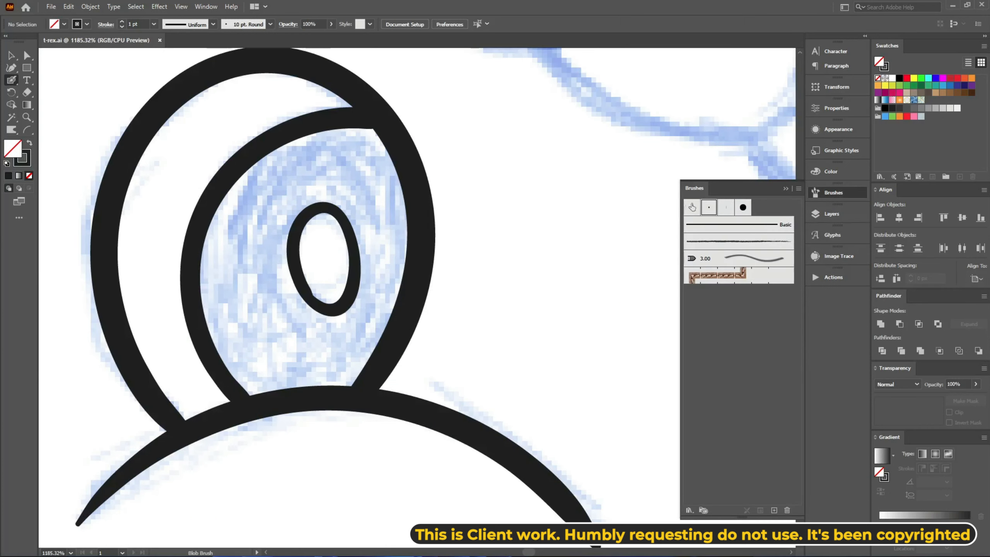
pyautogui.click(691, 207)
pyautogui.moveTo(250, 171)
pyautogui.mouseDown()
pyautogui.moveTo(208, 277)
pyautogui.moveTo(274, 387)
pyautogui.moveTo(374, 344)
pyautogui.moveTo(395, 159)
pyautogui.moveTo(266, 164)
pyautogui.moveTo(236, 217)
pyautogui.moveTo(261, 363)
pyautogui.moveTo(393, 262)
pyautogui.moveTo(271, 193)
pyautogui.moveTo(283, 369)
pyautogui.moveTo(279, 270)
pyautogui.moveTo(319, 188)
pyautogui.mouseUp()
pyautogui.moveTo(329, 190)
pyautogui.mouseDown()
pyautogui.moveTo(364, 283)
pyautogui.moveTo(328, 192)
pyautogui.moveTo(363, 226)
pyautogui.moveTo(358, 316)
pyautogui.moveTo(308, 317)
pyautogui.moveTo(342, 340)
pyautogui.mouseUp()
pyautogui.hotkey('ctrl', 'z')
pyautogui.moveTo(382, 260)
pyautogui.mouseDown()
pyautogui.moveTo(289, 201)
pyautogui.moveTo(360, 212)
pyautogui.mouseUp()
pyautogui.moveTo(508, 317); pyautogui.dragTo(561, 231)
# Trace the back line from the hat down to the upper curve of the tail tip with the Paintbrush
pyautogui.press('v')
pyautogui.hotkey('ctrl', '-')
pyautogui.hotkey('ctrl', '-')
pyautogui.hotkey('ctrl', '-')
pyautogui.moveTo(584, 382)
pyautogui.mouseDown()
pyautogui.moveTo(455, 80)
pyautogui.moveTo(379, 110)
pyautogui.moveTo(291, 261)
pyautogui.moveTo(253, 193)
pyautogui.mouseUp()
pyautogui.hotkey('ctrl', '-')
pyautogui.hotkey('ctrl', '-')
pyautogui.press('b')
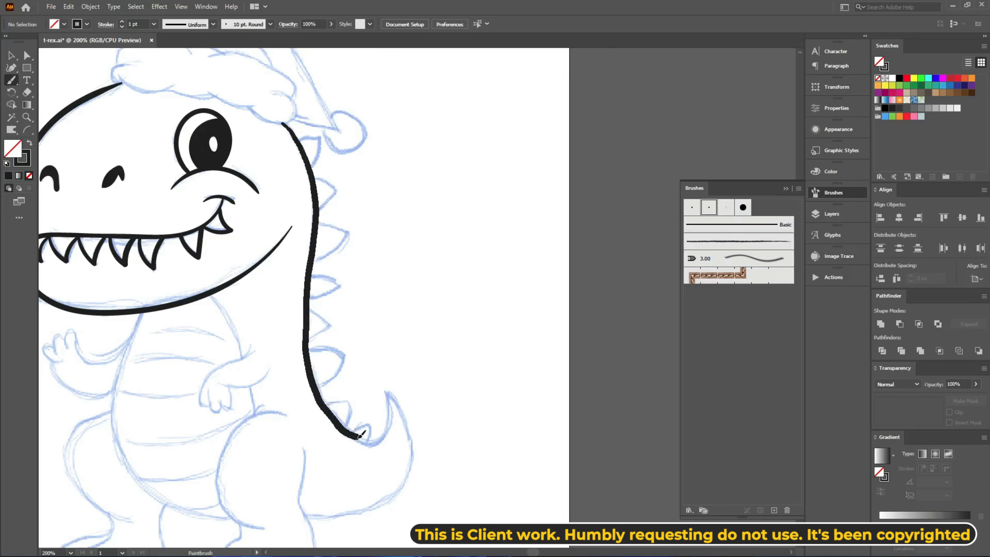
pyautogui.moveTo(359, 438); pyautogui.dragTo(390, 394)
pyautogui.hotkey('ctrl', 'z')
pyautogui.moveTo(362, 303)
pyautogui.mouseDown()
pyautogui.moveTo(374, 343)
pyautogui.moveTo(348, 278)
pyautogui.mouseUp()
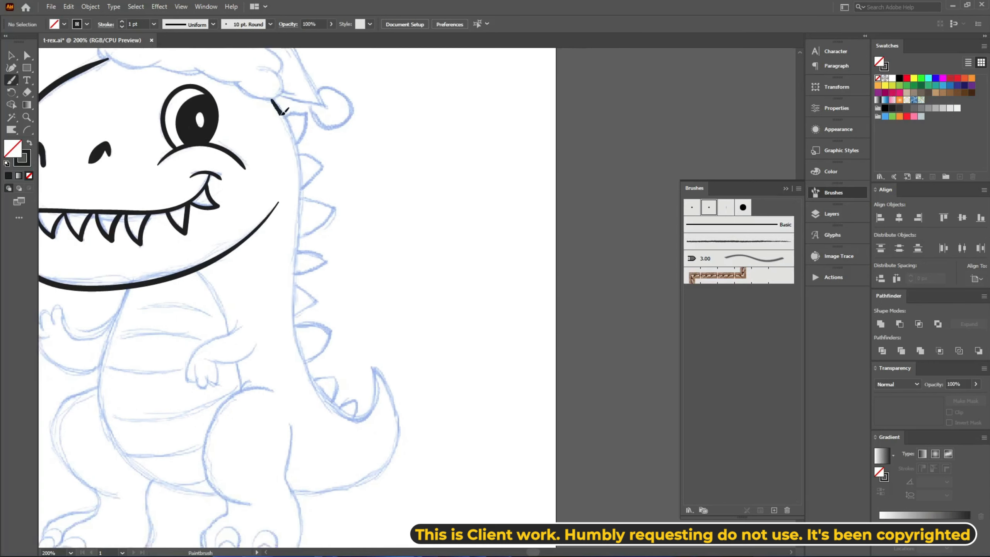
pyautogui.moveTo(382, 388); pyautogui.dragTo(385, 384)
pyautogui.moveTo(373, 378); pyautogui.dragTo(390, 233)
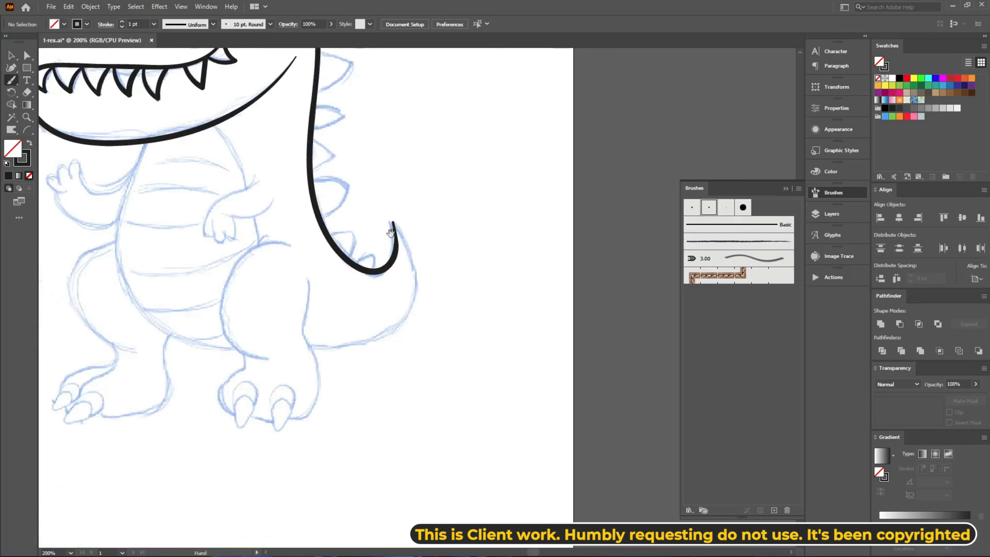
# Trace the tail's outer curve down to the leg and adjust the anchor at the tail tip so the two strokes meet
pyautogui.moveTo(311, 344); pyautogui.dragTo(310, 344)
pyautogui.hotkey('ctrl', '+')
pyautogui.moveTo(483, 183); pyautogui.dragTo(466, 274)
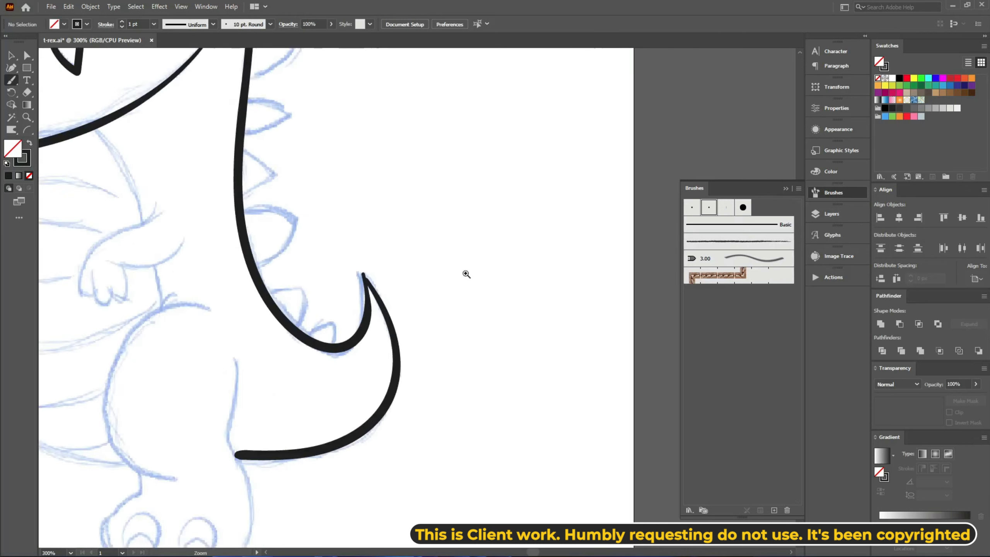
pyautogui.hotkey('ctrl', '+')
pyautogui.hotkey('ctrl', '+')
pyautogui.hotkey('ctrl', '+')
pyautogui.hotkey('ctrl', '+')
pyautogui.hotkey('ctrl', '+')
pyautogui.press('a')
pyautogui.moveTo(333, 281); pyautogui.dragTo(316, 263)
pyautogui.click(405, 242)
pyautogui.hotkey('ctrl', '0')
# Trace the right leg's round thigh and its shin line down to the foot with the Paintbrush
pyautogui.press('b')
pyautogui.hotkey('ctrl', '+')
pyautogui.hotkey('ctrl', '+')
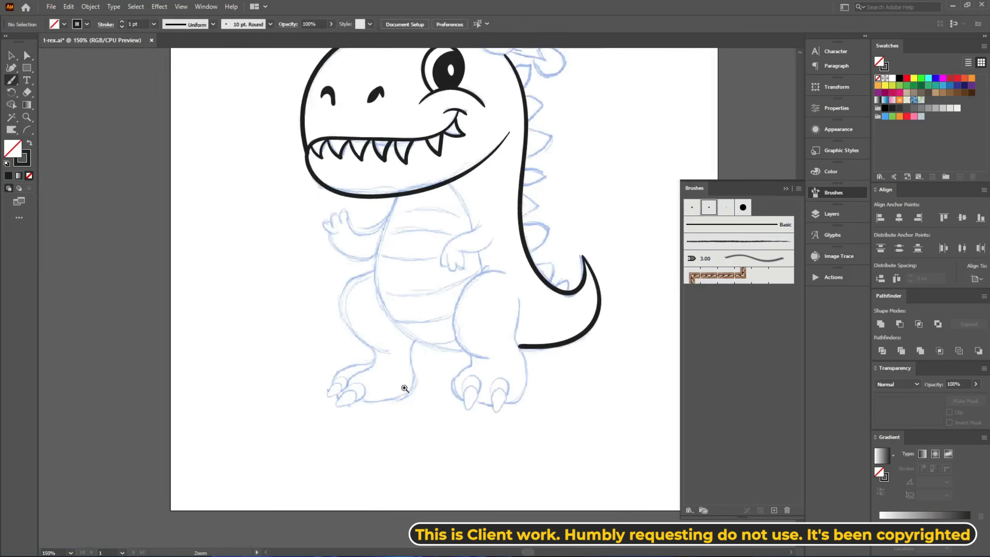
pyautogui.scroll(-1, 417, 183)
pyautogui.moveTo(359, 225)
pyautogui.mouseDown()
pyautogui.moveTo(360, 281)
pyautogui.moveTo(405, 303)
pyautogui.mouseUp()
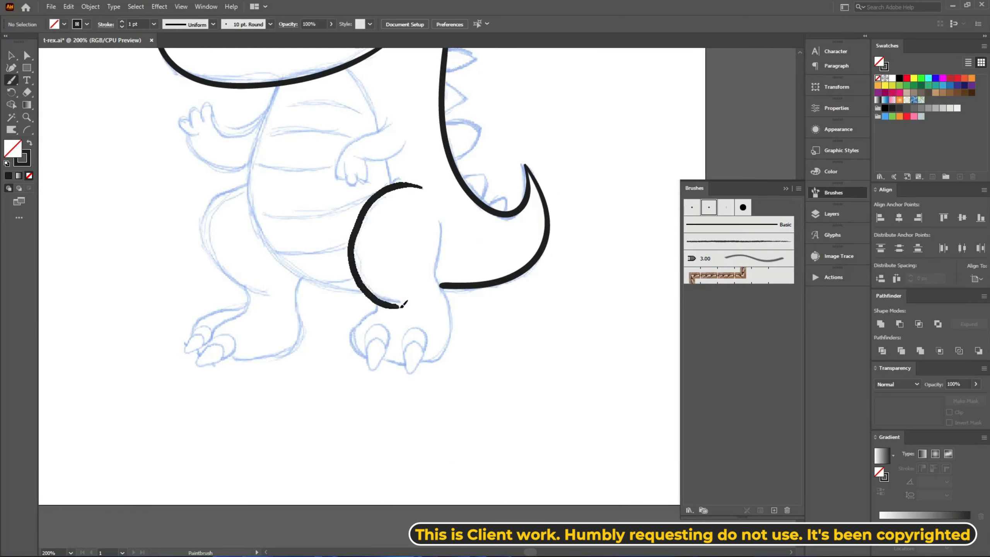
pyautogui.hotkey('ctrl', 'z')
pyautogui.moveTo(422, 187); pyautogui.dragTo(400, 187)
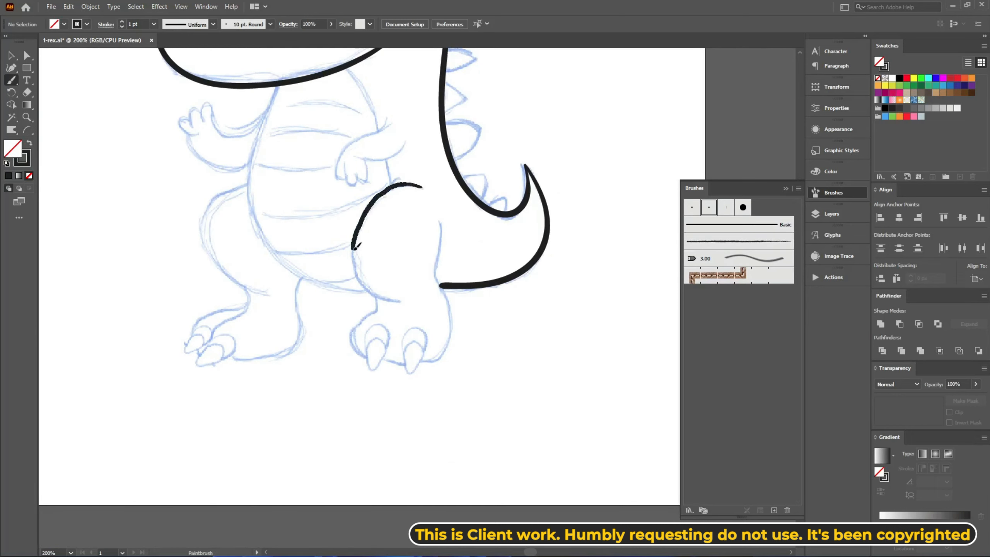
pyautogui.moveTo(356, 246)
pyautogui.mouseDown()
pyautogui.moveTo(364, 282)
pyautogui.moveTo(394, 300)
pyautogui.moveTo(414, 211)
pyautogui.moveTo(436, 307)
pyautogui.moveTo(393, 343)
pyautogui.mouseUp()
pyautogui.hotkey('ctrl', '+')
pyautogui.hotkey('ctrl', '+')
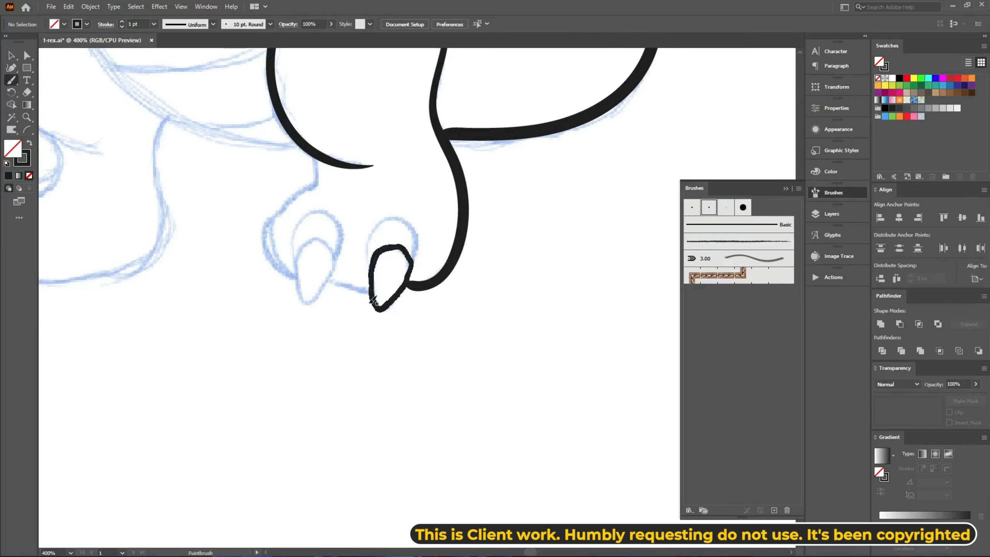
# Trace one toe with its claw on the right foot and duplicate the pair onto the second toe
pyautogui.moveTo(376, 249); pyautogui.dragTo(373, 269)
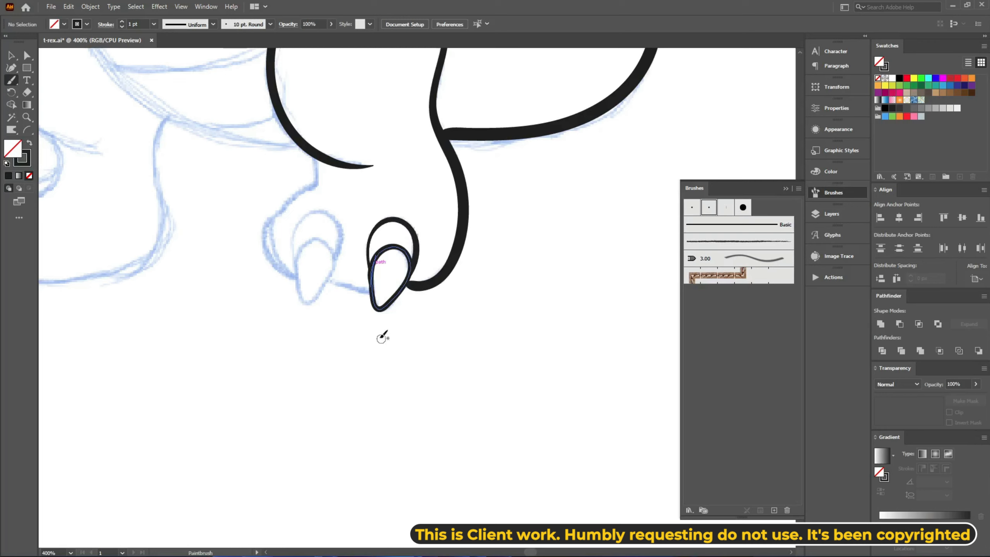
pyautogui.press('v')
pyautogui.moveTo(365, 202); pyautogui.dragTo(398, 263)
pyautogui.moveTo(393, 246); pyautogui.dragTo(319, 238)
pyautogui.click(347, 193)
pyautogui.press('b')
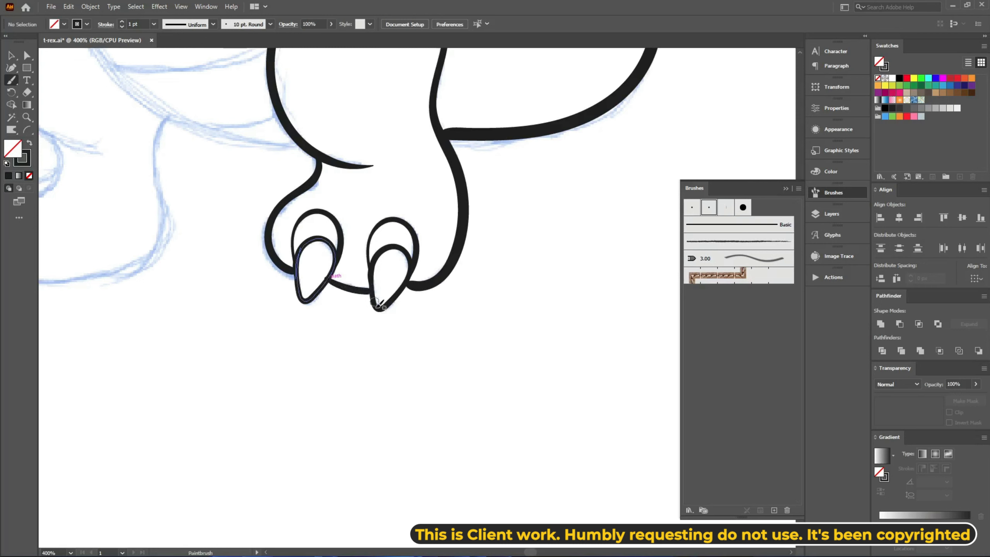
# Trace the belly's long outer curve and the left leg's thigh and ankle lines with the Paintbrush
pyautogui.scroll(10, 376, 306)
pyautogui.moveTo(229, 50)
pyautogui.mouseDown()
pyautogui.moveTo(172, 207)
pyautogui.moveTo(181, 349)
pyautogui.moveTo(290, 447)
pyautogui.moveTo(390, 467)
pyautogui.mouseUp()
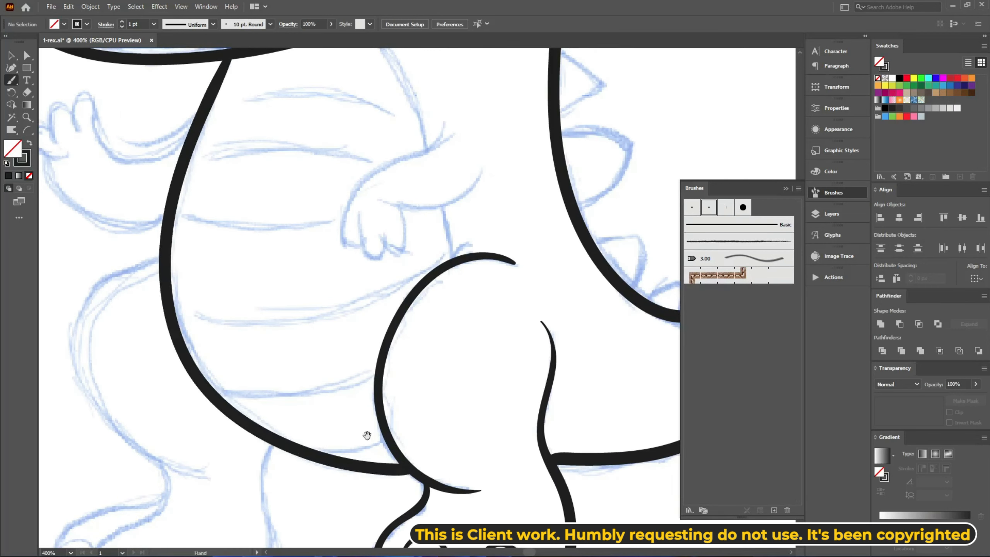
pyautogui.moveTo(157, 257)
pyautogui.mouseDown()
pyautogui.moveTo(268, 85)
pyautogui.moveTo(190, 200)
pyautogui.moveTo(313, 303)
pyautogui.moveTo(350, 144)
pyautogui.mouseUp()
pyautogui.moveTo(274, 258); pyautogui.dragTo(270, 262)
pyautogui.moveTo(370, 332); pyautogui.dragTo(276, 320)
# Copy the toe and claw pair onto the left foot, then rotate and position it to match the sketch
pyautogui.press('v')
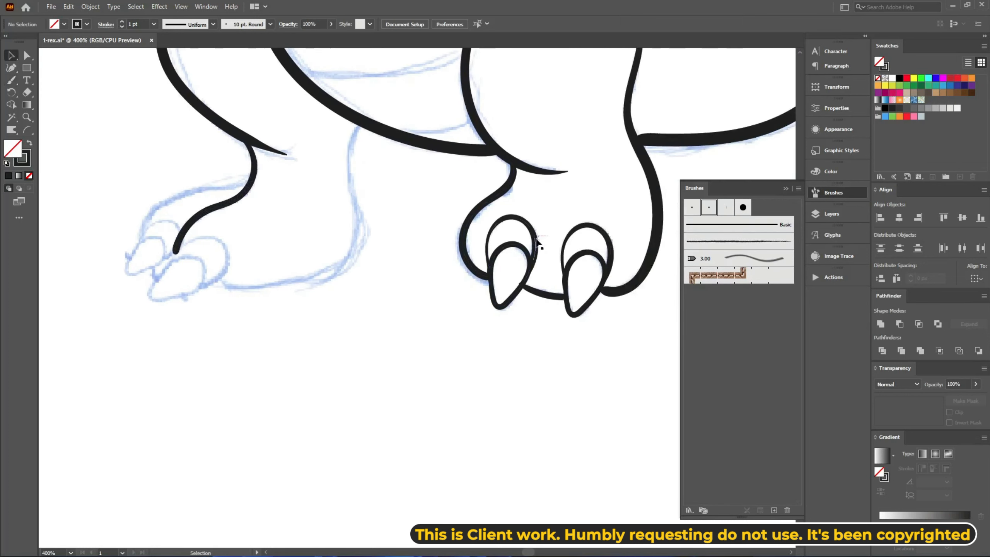
pyautogui.moveTo(535, 248); pyautogui.dragTo(185, 266)
pyautogui.moveTo(190, 228); pyautogui.dragTo(228, 263)
pyautogui.moveTo(230, 243); pyautogui.dragTo(227, 240)
pyautogui.moveTo(228, 244)
pyautogui.mouseDown()
pyautogui.moveTo(223, 235)
pyautogui.moveTo(241, 254)
pyautogui.mouseUp()
pyautogui.click(237, 250)
pyautogui.moveTo(163, 249); pyautogui.dragTo(214, 277)
pyautogui.click(213, 276)
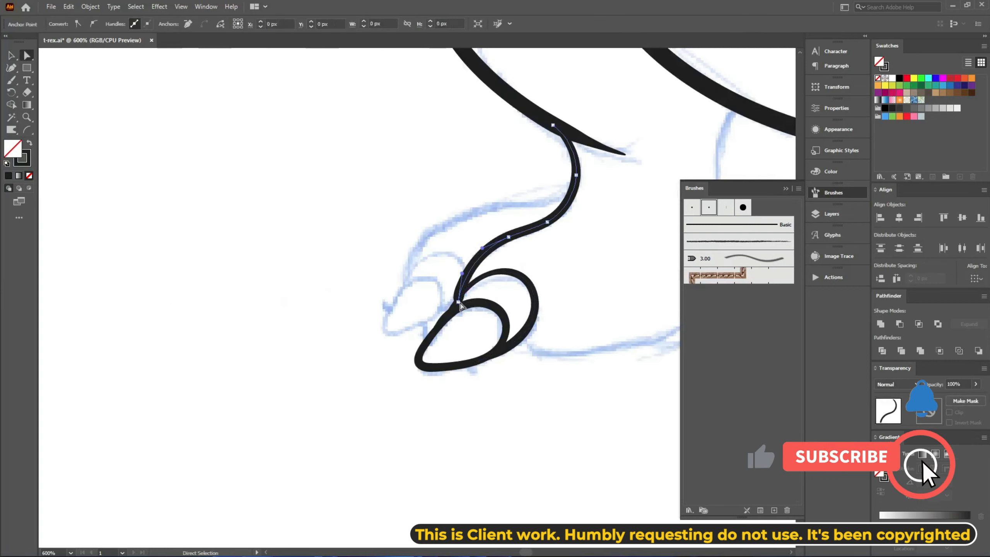
# Duplicate the toe and claw pair for the left foot's second toe, and replace the ankle line with a new Paintbrush stroke
pyautogui.click(488, 239)
pyautogui.moveTo(483, 236); pyautogui.dragTo(460, 260)
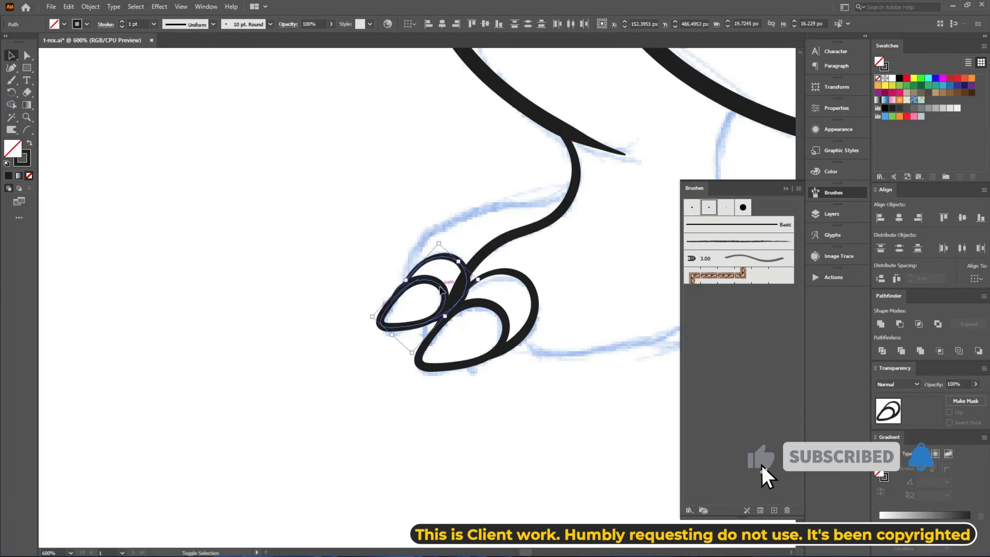
pyautogui.click(577, 340)
pyautogui.moveTo(577, 340); pyautogui.dragTo(543, 336)
pyautogui.click(522, 218)
pyautogui.press('Delete')
pyautogui.moveTo(430, 209)
pyautogui.mouseDown()
pyautogui.moveTo(390, 275)
pyautogui.moveTo(374, 281)
pyautogui.mouseUp()
pyautogui.moveTo(410, 234); pyautogui.dragTo(403, 230)
pyautogui.click(454, 229)
pyautogui.press('b')
pyautogui.moveTo(527, 127)
pyautogui.mouseDown()
pyautogui.moveTo(506, 215)
pyautogui.moveTo(434, 272)
pyautogui.mouseUp()
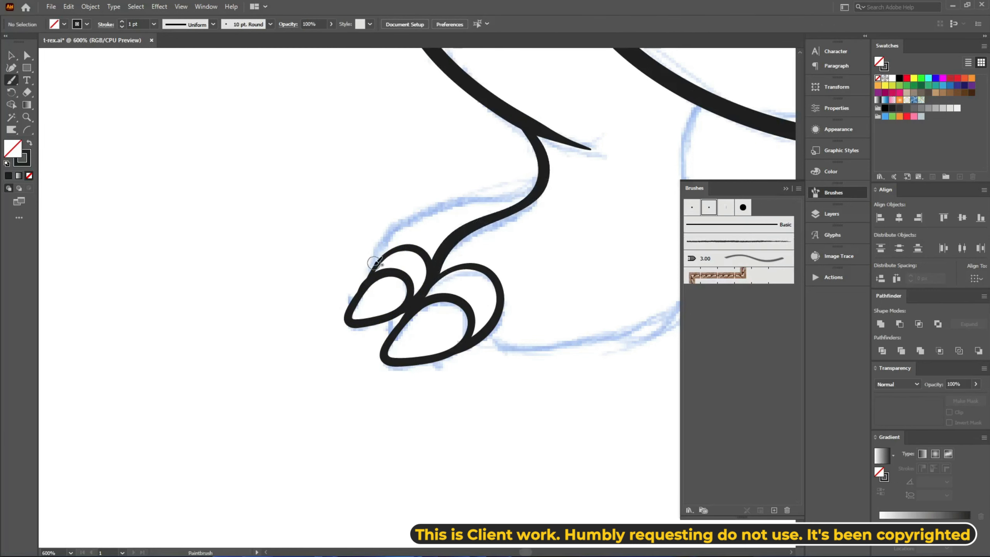
# Trace the remaining outline of the left foot and lower leg with the Paintbrush
pyautogui.moveTo(408, 217)
pyautogui.mouseDown()
pyautogui.moveTo(549, 172)
pyautogui.moveTo(282, 147)
pyautogui.mouseUp()
pyautogui.moveTo(434, 76)
pyautogui.mouseDown()
pyautogui.moveTo(415, 126)
pyautogui.moveTo(431, 234)
pyautogui.moveTo(316, 317)
pyautogui.moveTo(216, 309)
pyautogui.mouseUp()
pyautogui.hotkey('ctrl', 'z')
pyautogui.moveTo(433, 75)
pyautogui.mouseDown()
pyautogui.moveTo(366, 302)
pyautogui.moveTo(244, 313)
pyautogui.moveTo(394, 296)
pyautogui.moveTo(218, 315)
pyautogui.mouseUp()
pyautogui.hotkey('ctrl', 'z')
pyautogui.moveTo(312, 234); pyautogui.dragTo(350, 313)
pyautogui.keyDown('ctrl'); pyautogui.keyDown('alt'); pyautogui.click(351, 313); pyautogui.keyUp('alt'); pyautogui.keyUp('ctrl')
pyautogui.keyDown('ctrl'); pyautogui.keyDown('alt'); pyautogui.click(487, 195); pyautogui.keyUp('alt'); pyautogui.keyUp('ctrl')
# Trace the right arm's upper edge, the hand with its fingers, and the arm's lower edge over the sketch
pyautogui.moveTo(440, 134)
pyautogui.mouseDown()
pyautogui.moveTo(328, 308)
pyautogui.moveTo(286, 289)
pyautogui.mouseUp()
pyautogui.keyDown('ctrl'); pyautogui.click(379, 191); pyautogui.keyUp('ctrl')
pyautogui.keyDown('ctrl'); pyautogui.click(389, 232); pyautogui.keyUp('ctrl')
pyautogui.moveTo(449, 325)
pyautogui.mouseDown()
pyautogui.moveTo(288, 421)
pyautogui.moveTo(322, 501)
pyautogui.moveTo(321, 409)
pyautogui.mouseUp()
pyautogui.moveTo(302, 359); pyautogui.dragTo(341, 391)
pyautogui.moveTo(347, 408)
pyautogui.mouseDown()
pyautogui.moveTo(314, 373)
pyautogui.moveTo(333, 312)
pyautogui.mouseUp()
pyautogui.moveTo(456, 254); pyautogui.dragTo(442, 250)
pyautogui.hotkey('ctrl', 'z')
pyautogui.moveTo(283, 296)
pyautogui.mouseDown()
pyautogui.moveTo(335, 312)
pyautogui.moveTo(452, 245)
pyautogui.mouseUp()
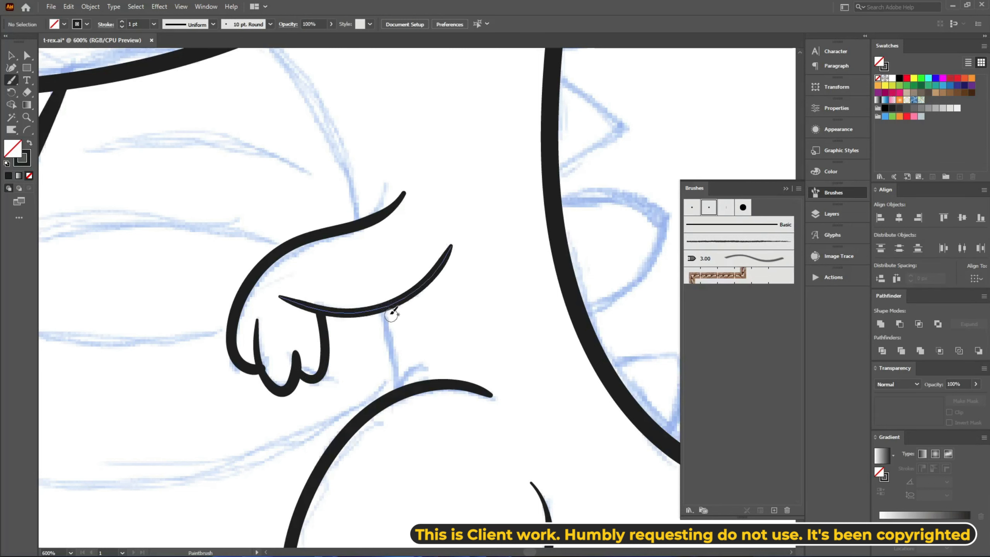
# Trace the belly's right edge above and below the arm, including the small crease at the thigh
pyautogui.hotkey('ctrl', 'z')
pyautogui.moveTo(392, 388); pyautogui.dragTo(424, 360)
pyautogui.moveTo(382, 310); pyautogui.dragTo(399, 375)
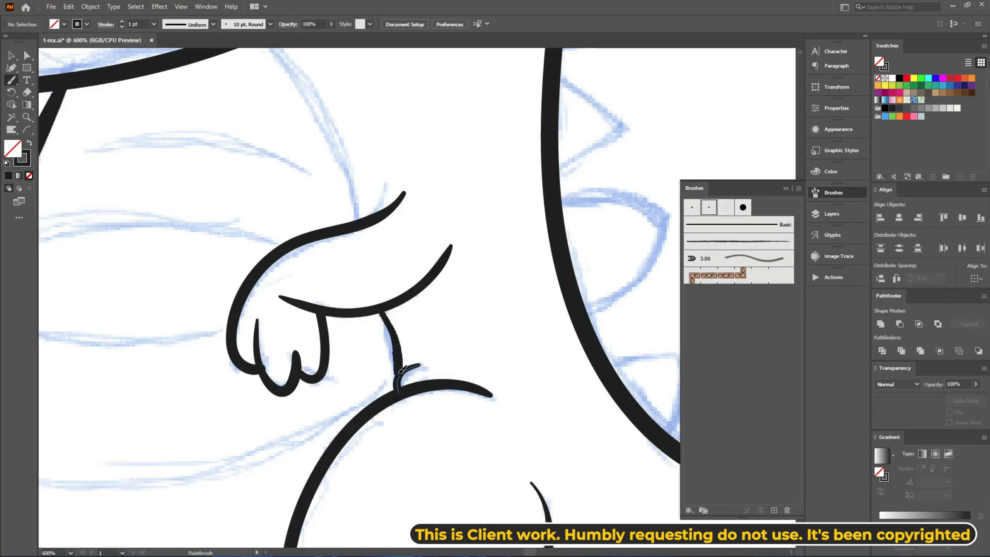
pyautogui.moveTo(361, 219)
pyautogui.mouseDown()
pyautogui.moveTo(381, 309)
pyautogui.moveTo(489, 301)
pyautogui.mouseUp()
pyautogui.hotkey('ctrl', '-')
pyautogui.moveTo(435, 178)
pyautogui.mouseDown()
pyautogui.moveTo(459, 202)
pyautogui.moveTo(491, 305)
pyautogui.mouseUp()
pyautogui.moveTo(363, 407); pyautogui.dragTo(432, 330)
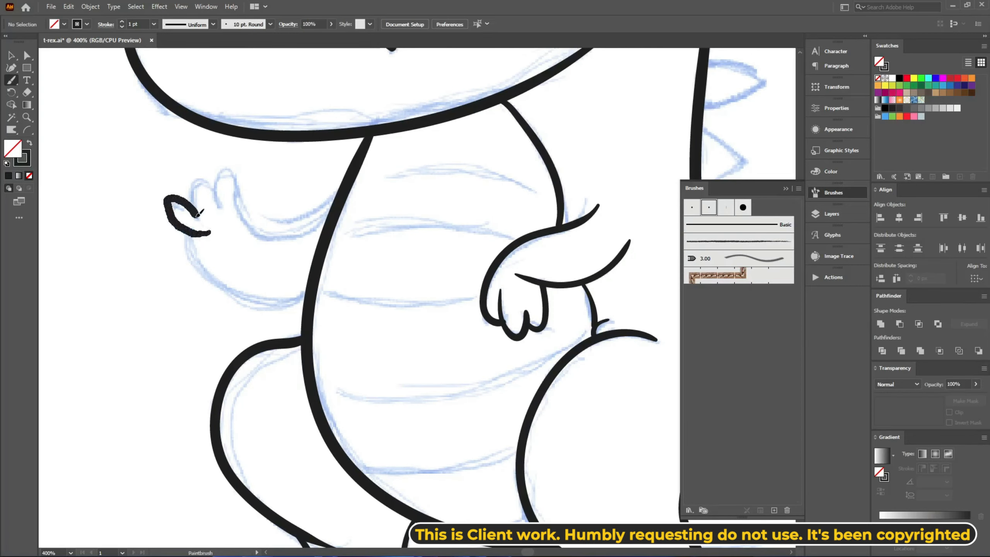
# Trace the left arm and its raised three-fingered hand with the Paintbrush
pyautogui.moveTo(193, 238); pyautogui.dragTo(178, 201)
pyautogui.moveTo(175, 198)
pyautogui.mouseDown()
pyautogui.moveTo(267, 269)
pyautogui.moveTo(292, 252)
pyautogui.mouseUp()
pyautogui.moveTo(347, 254)
pyautogui.mouseDown()
pyautogui.moveTo(362, 327)
pyautogui.moveTo(199, 258)
pyautogui.mouseUp()
pyautogui.hotkey('ctrl', '-')
pyautogui.hotkey('ctrl', '+')
pyautogui.moveTo(202, 122); pyautogui.dragTo(203, 223)
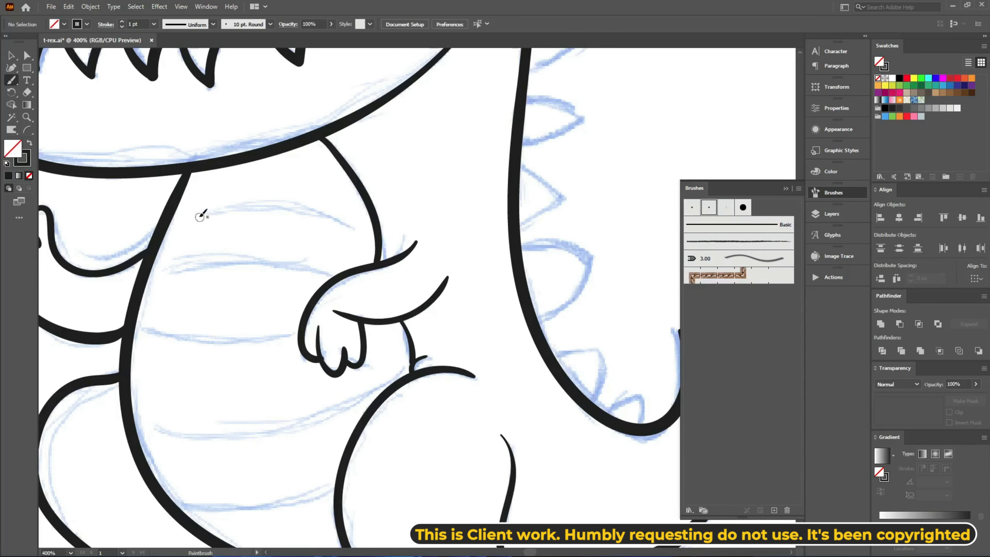
# Trace the six curved stripes across the belly from the chest downward
pyautogui.moveTo(285, 242); pyautogui.dragTo(267, 221)
pyautogui.moveTo(147, 249)
pyautogui.mouseDown()
pyautogui.moveTo(256, 242)
pyautogui.moveTo(304, 264)
pyautogui.mouseUp()
pyautogui.moveTo(216, 309)
pyautogui.mouseDown()
pyautogui.moveTo(229, 237)
pyautogui.moveTo(288, 241)
pyautogui.mouseUp()
pyautogui.scroll(-2, 145, 292)
pyautogui.moveTo(142, 295); pyautogui.dragTo(385, 239)
pyautogui.moveTo(237, 336); pyautogui.dragTo(218, 281)
pyautogui.moveTo(151, 321)
pyautogui.mouseDown()
pyautogui.moveTo(287, 304)
pyautogui.moveTo(313, 289)
pyautogui.mouseUp()
pyautogui.moveTo(254, 343); pyautogui.dragTo(219, 308)
pyautogui.moveTo(188, 339); pyautogui.dragTo(278, 330)
pyautogui.moveTo(313, 273); pyautogui.dragTo(336, 357)
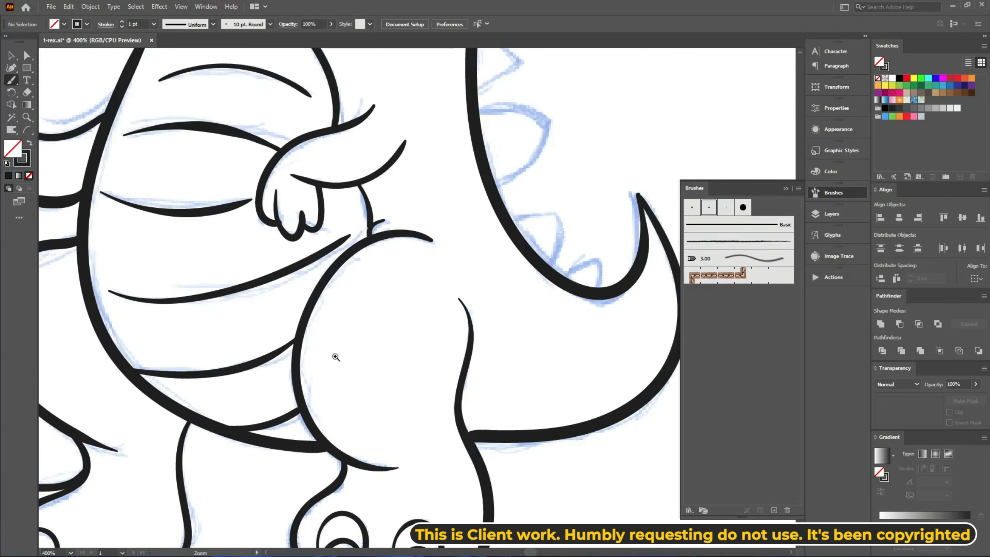
# Trace the row of spikes along the dinosaur's back down to the tail with the Paintbrush
pyautogui.hotkey('ctrl', '-')
pyautogui.moveTo(448, 155); pyautogui.dragTo(273, 495)
pyautogui.moveTo(268, 202)
pyautogui.mouseDown()
pyautogui.moveTo(283, 239)
pyautogui.moveTo(290, 199)
pyautogui.mouseUp()
pyautogui.moveTo(286, 194)
pyautogui.mouseDown()
pyautogui.moveTo(322, 211)
pyautogui.moveTo(290, 236)
pyautogui.mouseUp()
pyautogui.moveTo(297, 261)
pyautogui.mouseDown()
pyautogui.moveTo(279, 168)
pyautogui.moveTo(264, 216)
pyautogui.moveTo(275, 268)
pyautogui.moveTo(265, 271)
pyautogui.mouseUp()
pyautogui.keyDown('ctrl'); pyautogui.click(290, 231); pyautogui.keyUp('ctrl')
pyautogui.hotkey('ctrl', 'z')
pyautogui.moveTo(273, 265); pyautogui.dragTo(271, 165)
pyautogui.moveTo(264, 169)
pyautogui.mouseDown()
pyautogui.moveTo(295, 191)
pyautogui.moveTo(263, 214)
pyautogui.mouseUp()
pyautogui.hotkey('ctrl', 'z')
pyautogui.moveTo(264, 215); pyautogui.dragTo(253, 169)
pyautogui.moveTo(255, 184); pyautogui.dragTo(265, 239)
pyautogui.moveTo(275, 254); pyautogui.dragTo(222, 191)
pyautogui.moveTo(225, 200)
pyautogui.mouseDown()
pyautogui.moveTo(242, 198)
pyautogui.moveTo(253, 236)
pyautogui.mouseUp()
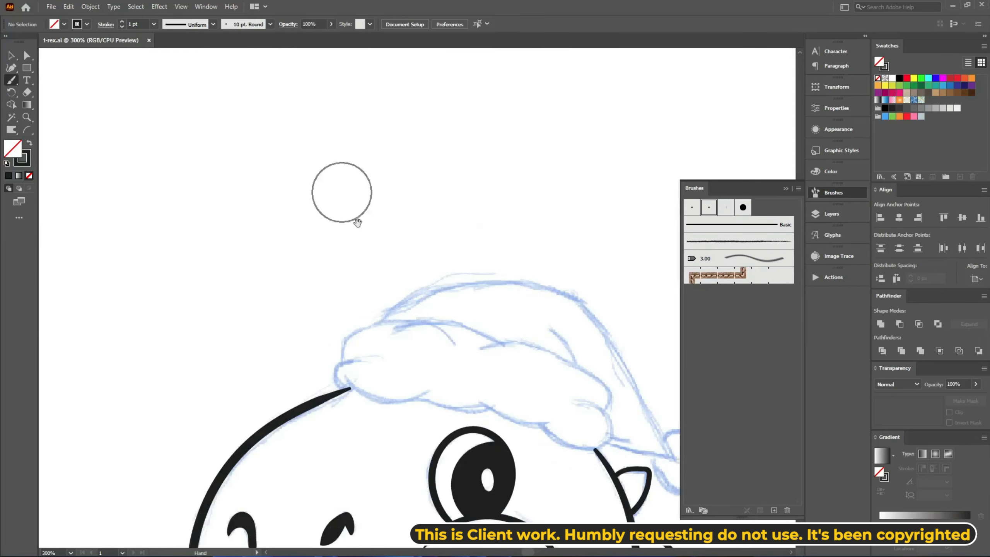
# Trace the puffy lower edge of the Santa hat's fur brim with the Paintbrush
pyautogui.moveTo(294, 235); pyautogui.dragTo(269, 200)
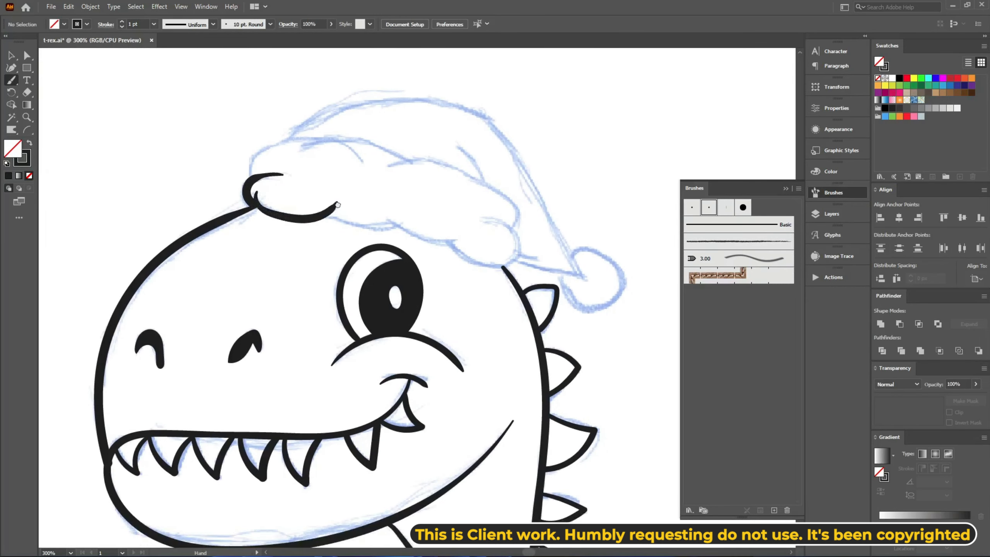
pyautogui.moveTo(338, 204); pyautogui.dragTo(253, 135)
pyautogui.moveTo(242, 149); pyautogui.dragTo(314, 153)
pyautogui.moveTo(300, 144)
pyautogui.mouseDown()
pyautogui.moveTo(280, 124)
pyautogui.moveTo(275, 93)
pyautogui.mouseUp()
pyautogui.moveTo(253, 93)
pyautogui.mouseDown()
pyautogui.moveTo(274, 111)
pyautogui.moveTo(334, 115)
pyautogui.mouseUp()
pyautogui.moveTo(331, 124)
pyautogui.mouseDown()
pyautogui.moveTo(284, 93)
pyautogui.moveTo(310, 70)
pyautogui.mouseUp()
# Trace the puffy upper edge of the hat's fur brim with overlapping curved strokes
pyautogui.moveTo(290, 59); pyautogui.dragTo(296, 164)
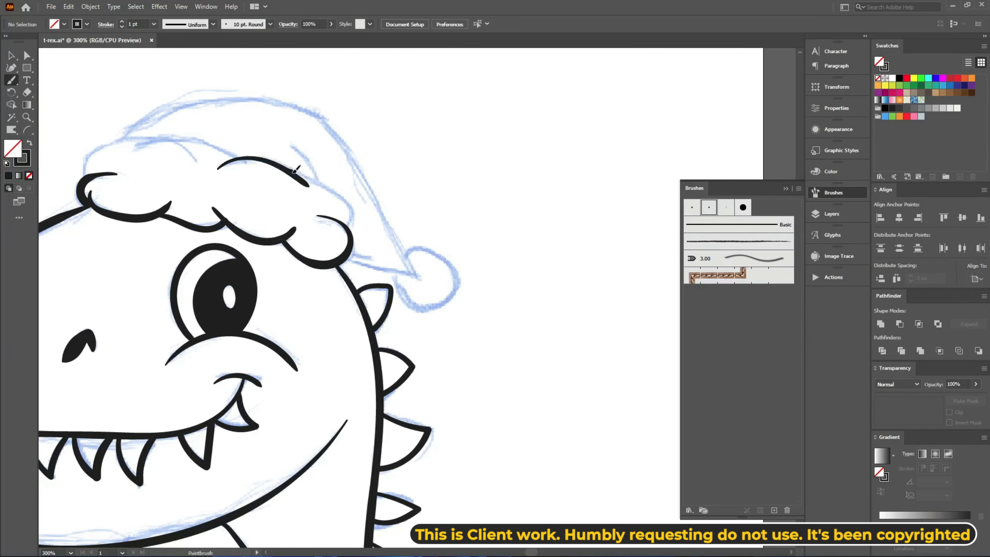
pyautogui.moveTo(90, 175); pyautogui.dragTo(171, 254)
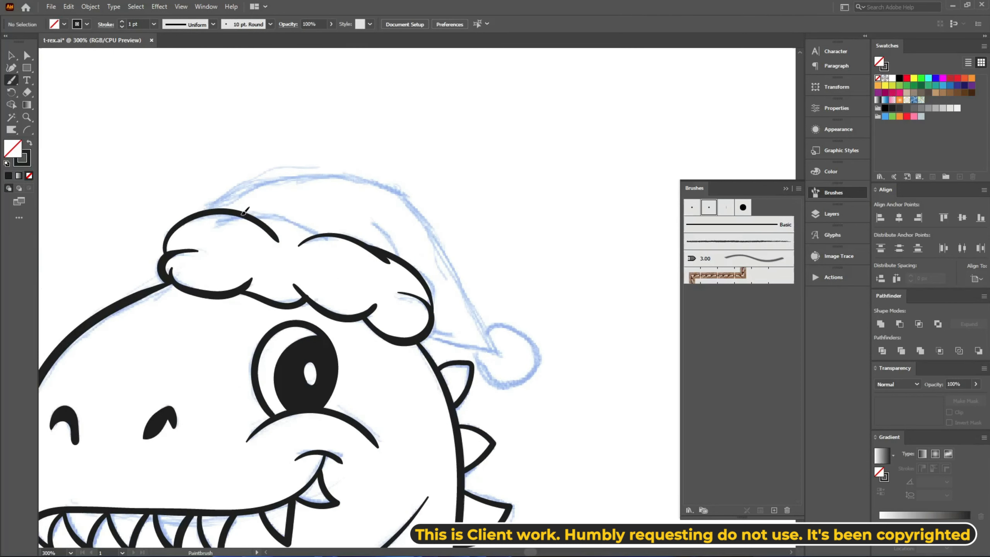
pyautogui.moveTo(322, 266)
pyautogui.mouseDown()
pyautogui.moveTo(294, 333)
pyautogui.moveTo(231, 281)
pyautogui.mouseUp()
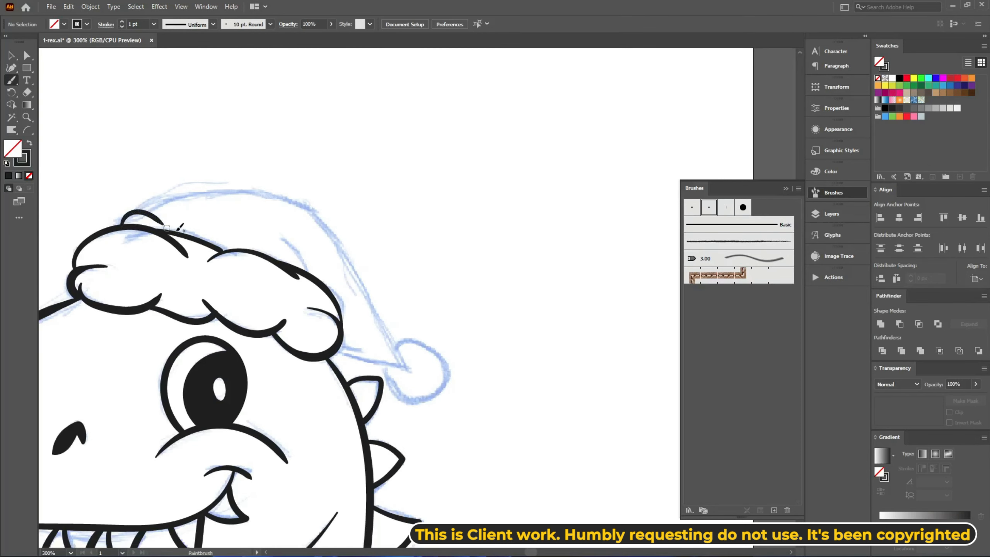
# Trace the Santa hat's crown and fold lines down to its drooping tip, and outline the round pom-pom
pyautogui.moveTo(127, 224)
pyautogui.mouseDown()
pyautogui.moveTo(149, 191)
pyautogui.moveTo(141, 193)
pyautogui.mouseUp()
pyautogui.hotkey('ctrl', 'z')
pyautogui.moveTo(202, 182); pyautogui.dragTo(286, 211)
pyautogui.moveTo(254, 181); pyautogui.dragTo(202, 170)
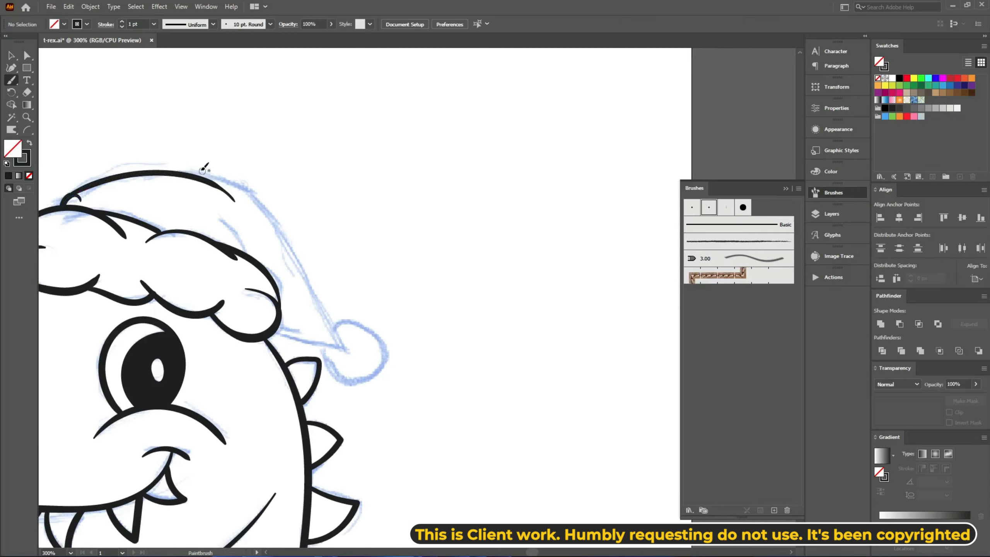
pyautogui.moveTo(338, 330); pyautogui.dragTo(344, 352)
pyautogui.moveTo(278, 330)
pyautogui.mouseDown()
pyautogui.moveTo(230, 278)
pyautogui.moveTo(297, 300)
pyautogui.mouseUp()
pyautogui.moveTo(277, 301); pyautogui.dragTo(258, 258)
pyautogui.moveTo(159, 118)
pyautogui.mouseDown()
pyautogui.moveTo(390, 127)
pyautogui.moveTo(320, 149)
pyautogui.mouseUp()
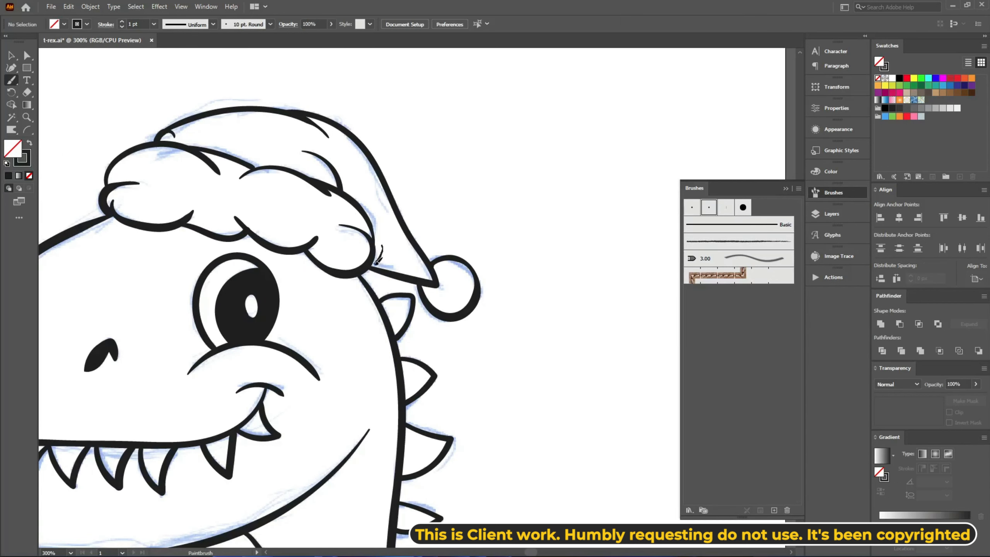
# Add short curved fold and tuft strokes inside the Santa hat's fur brim with the Paintbrush
pyautogui.moveTo(132, 169)
pyautogui.mouseDown()
pyautogui.moveTo(194, 231)
pyautogui.moveTo(245, 174)
pyautogui.mouseUp()
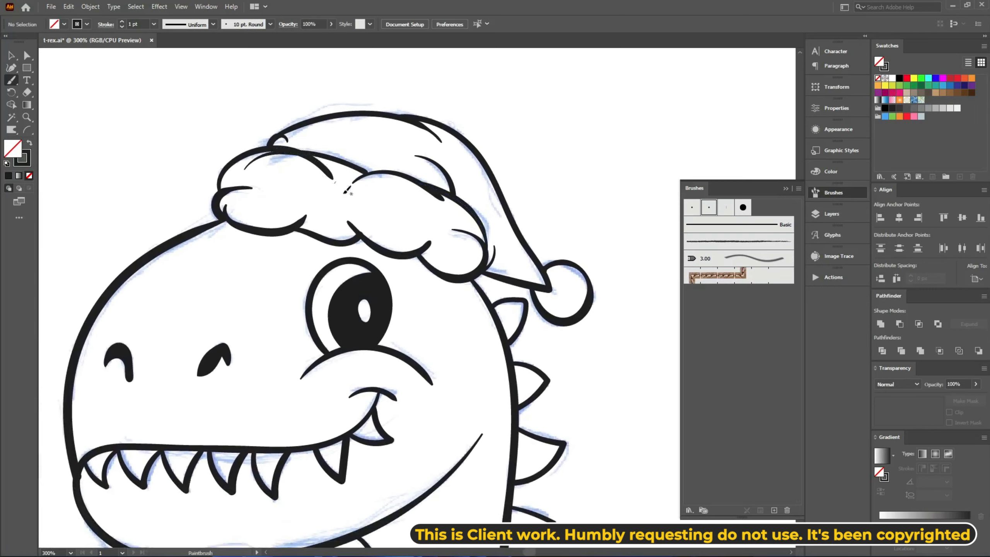
pyautogui.moveTo(345, 192); pyautogui.dragTo(307, 132)
pyautogui.moveTo(208, 151); pyautogui.dragTo(256, 167)
pyautogui.moveTo(394, 202); pyautogui.dragTo(340, 177)
pyautogui.moveTo(377, 158); pyautogui.dragTo(383, 187)
pyautogui.moveTo(209, 250)
pyautogui.mouseDown()
pyautogui.moveTo(331, 201)
pyautogui.moveTo(254, 170)
pyautogui.mouseUp()
# Select all the dinosaur line art, expand its brush strokes and unite them into one shape
pyautogui.hotkey('ctrl', '-')
pyautogui.hotkey('ctrl', '-')
pyautogui.moveTo(593, 143); pyautogui.dragTo(345, 488)
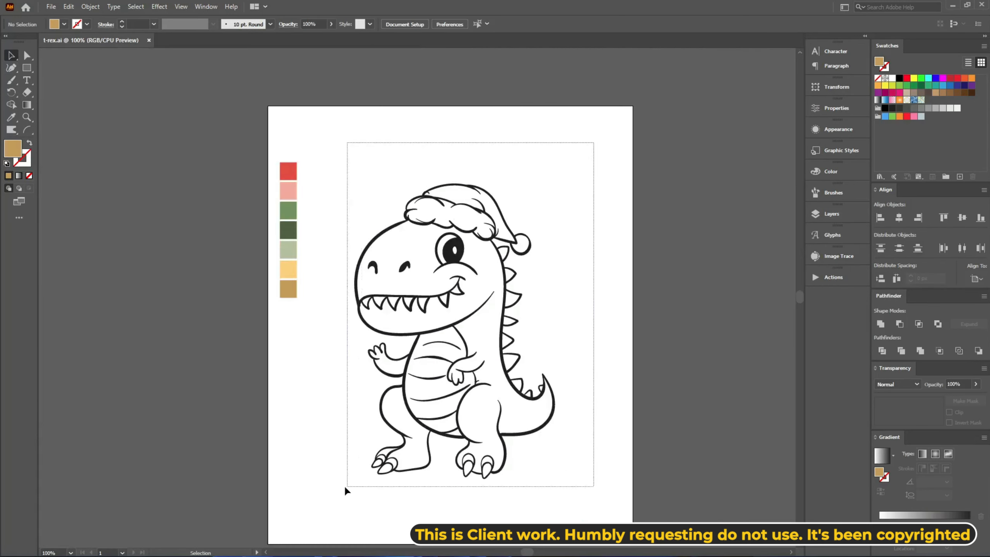
pyautogui.click(90, 7)
pyautogui.click(116, 141)
pyautogui.click(90, 7)
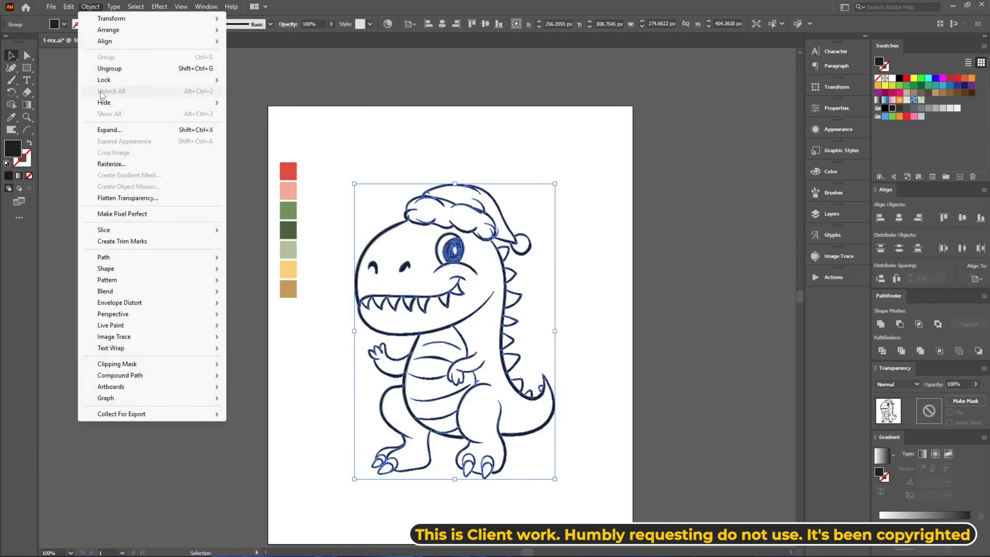
pyautogui.click(109, 130)
pyautogui.click(478, 323)
pyautogui.click(881, 324)
# Create a swatch color group from the palette squares, with process colors converted to global
pyautogui.click(289, 191)
pyautogui.click(946, 177)
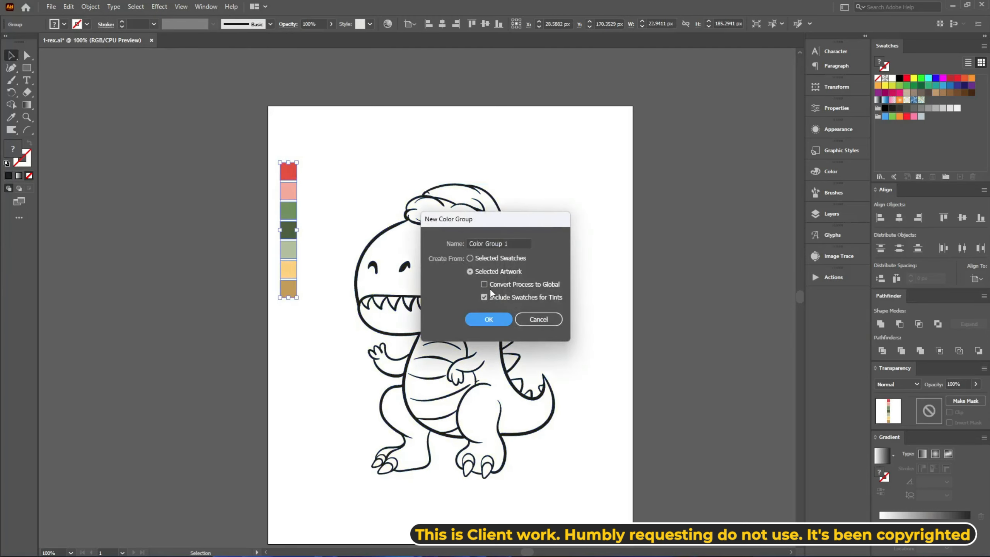
pyautogui.click(484, 285)
pyautogui.click(489, 319)
# Turn the line art into a Live Paint group and fill the head, body, tail and near limbs medium green
pyautogui.moveTo(586, 200); pyautogui.dragTo(501, 286)
pyautogui.press('k')
pyautogui.hotkey('ctrl', '+')
pyautogui.moveTo(646, 172)
pyautogui.mouseDown()
pyautogui.moveTo(543, 240)
pyautogui.moveTo(654, 213)
pyautogui.mouseUp()
pyautogui.click(921, 125)
pyautogui.moveTo(429, 245); pyautogui.dragTo(435, 220)
pyautogui.click(452, 294)
pyautogui.press('Right')
pyautogui.click(452, 294)
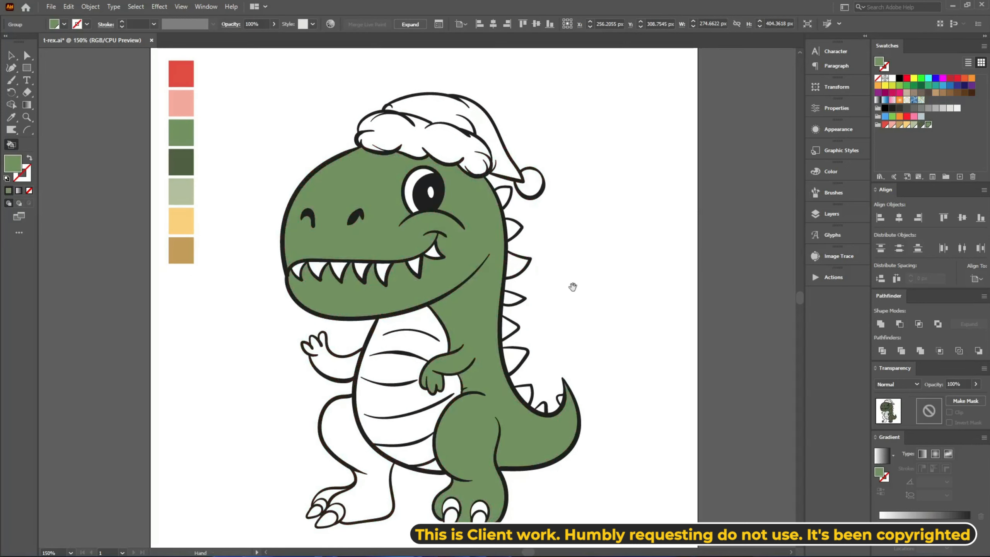
# Fill all the belly sections with the light yellow-orange swatch using the Live Paint Bucket
pyautogui.moveTo(572, 287); pyautogui.dragTo(595, 247)
pyautogui.click(906, 125)
pyautogui.click(437, 308)
pyautogui.click(425, 355)
pyautogui.click(433, 414)
pyautogui.click(451, 427)
pyautogui.moveTo(591, 296); pyautogui.dragTo(597, 258)
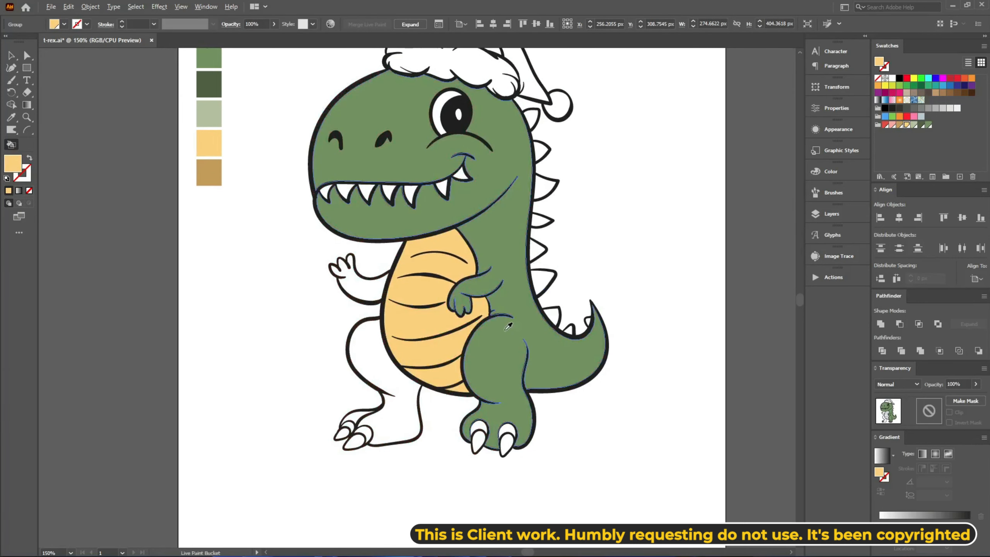
# Sample the body green and fill the far leg and the raised far arm with it
pyautogui.keyDown('alt'); pyautogui.click(505, 330); pyautogui.keyUp('alt')
pyautogui.click(384, 361)
pyautogui.moveTo(463, 296); pyautogui.dragTo(443, 354)
pyautogui.keyDown('alt'); pyautogui.click(349, 346); pyautogui.keyUp('alt')
pyautogui.keyDown('alt'); pyautogui.click(441, 353); pyautogui.keyUp('alt')
pyautogui.click(338, 342)
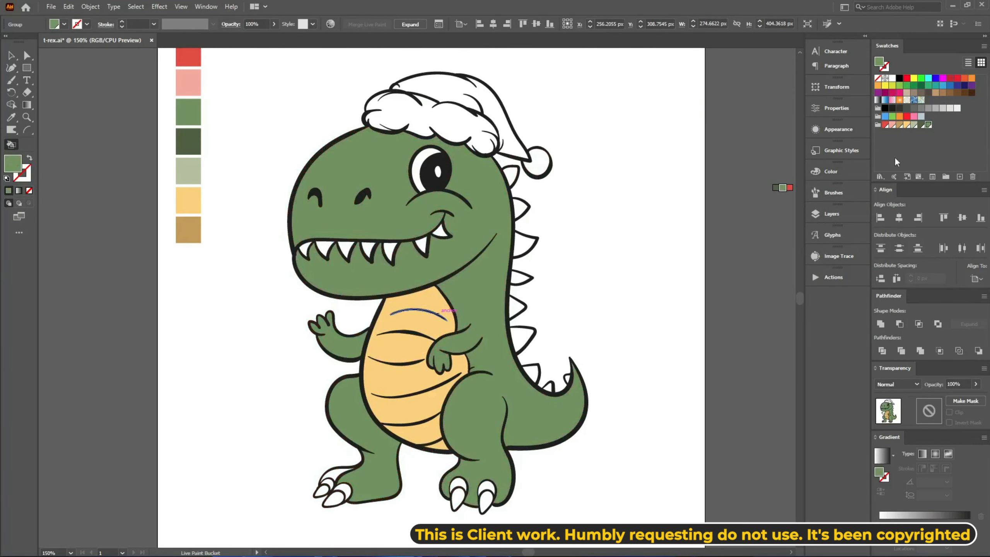
# Fill the eye white, the teeth and the hat's fur brim with light gray
pyautogui.click(950, 108)
pyautogui.scroll(1, 402, 113)
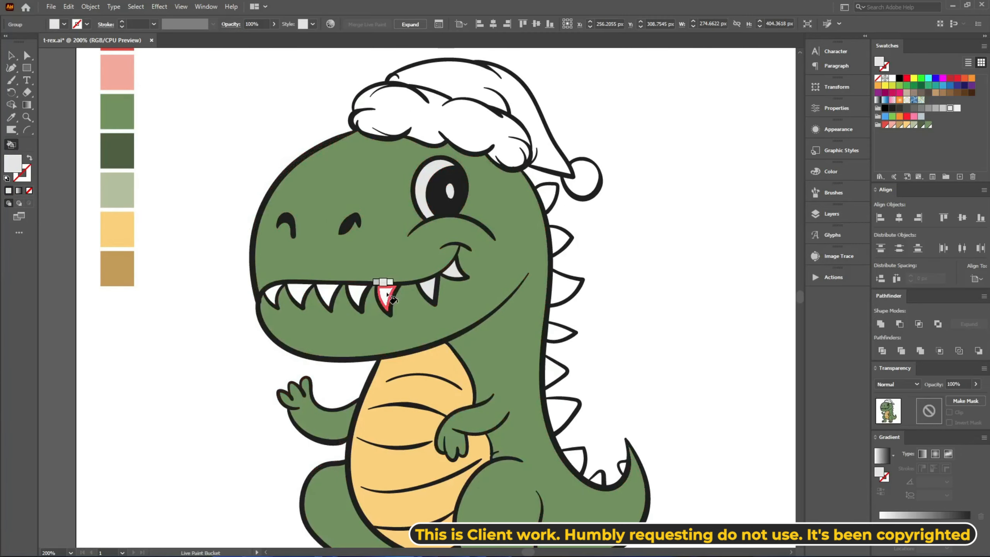
pyautogui.click(387, 295)
pyautogui.click(358, 295)
pyautogui.click(328, 295)
pyautogui.click(298, 292)
pyautogui.click(273, 295)
pyautogui.click(451, 135)
pyautogui.moveTo(436, 136); pyautogui.dragTo(430, 214)
# Sample the palette's red and fill the Santa hat's crown and the spikes along the back with it
pyautogui.keyDown('alt'); pyautogui.click(124, 110); pyautogui.keyUp('alt')
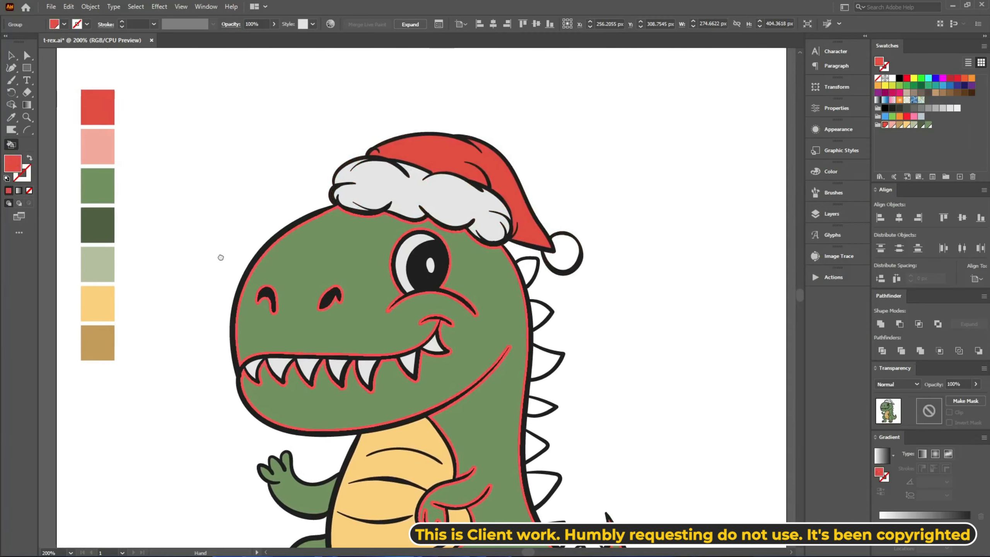
pyautogui.moveTo(221, 257); pyautogui.dragTo(46, 202)
pyautogui.click(354, 215)
pyautogui.click(366, 258)
pyautogui.click(370, 307)
pyautogui.click(364, 351)
pyautogui.click(360, 390)
pyautogui.click(367, 431)
pyautogui.moveTo(434, 344); pyautogui.dragTo(615, 144)
# Fill the claws light gray and the toe areas around them dark green
pyautogui.keyDown('alt'); pyautogui.click(353, 394); pyautogui.keyUp('alt')
pyautogui.click(316, 413)
pyautogui.moveTo(316, 414); pyautogui.dragTo(290, 380)
pyautogui.press('Left')
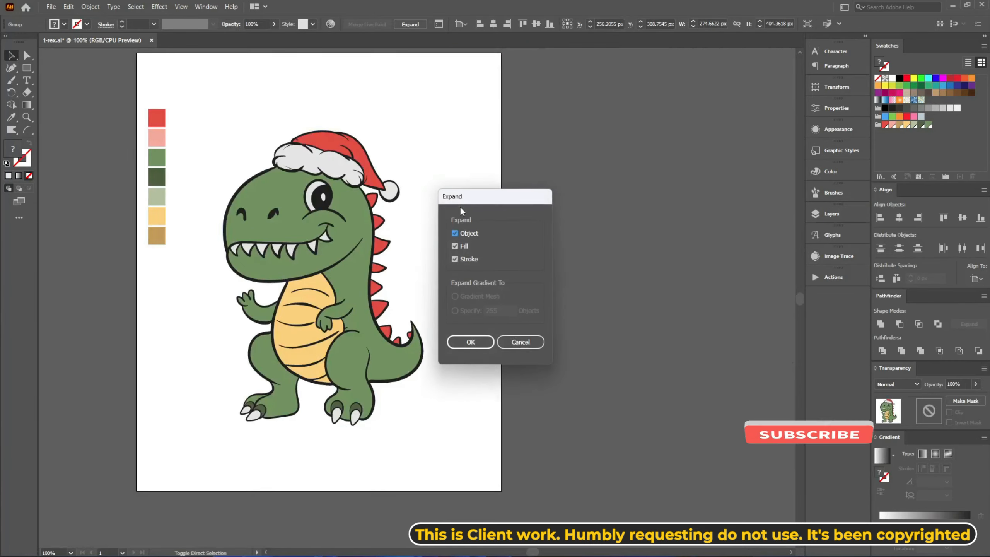
# Expand the painted artwork's object, fill and stroke, and delete the color palette squares beside the dinosaur
pyautogui.click(471, 342)
pyautogui.moveTo(197, 94); pyautogui.dragTo(137, 253)
pyautogui.press('Delete')
# Add a new layer between Layer 4 and Layer 1
pyautogui.click(832, 214)
pyautogui.click(774, 332)
pyautogui.moveTo(797, 247); pyautogui.dragTo(797, 237)
pyautogui.click(744, 239)
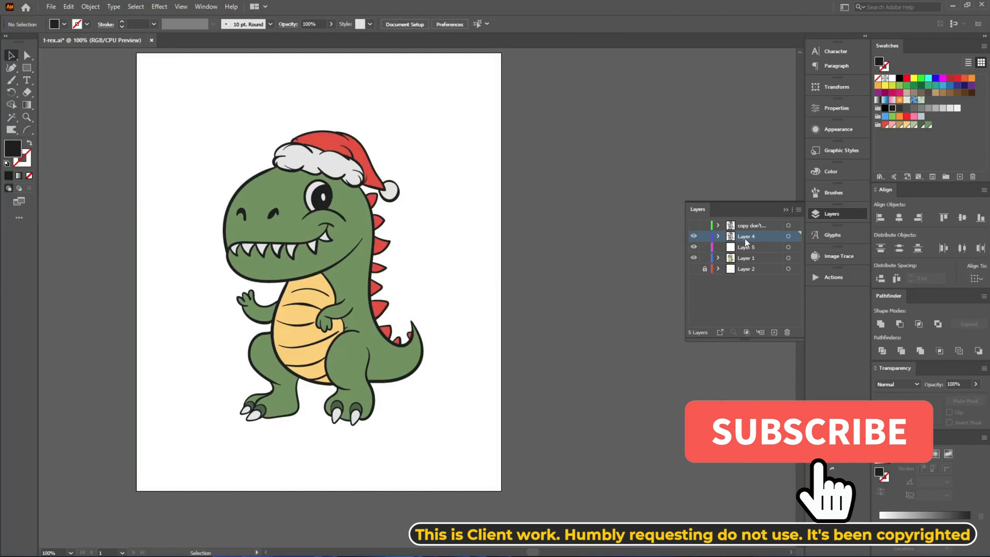
# Rename Layer 4 as line, Layer 1 as color and Layer 5 as s & h, and save the document
pyautogui.doubleClick(745, 236)
pyautogui.write('line')
pyautogui.press('Return')
pyautogui.doubleClick(745, 258)
pyautogui.write('colo')
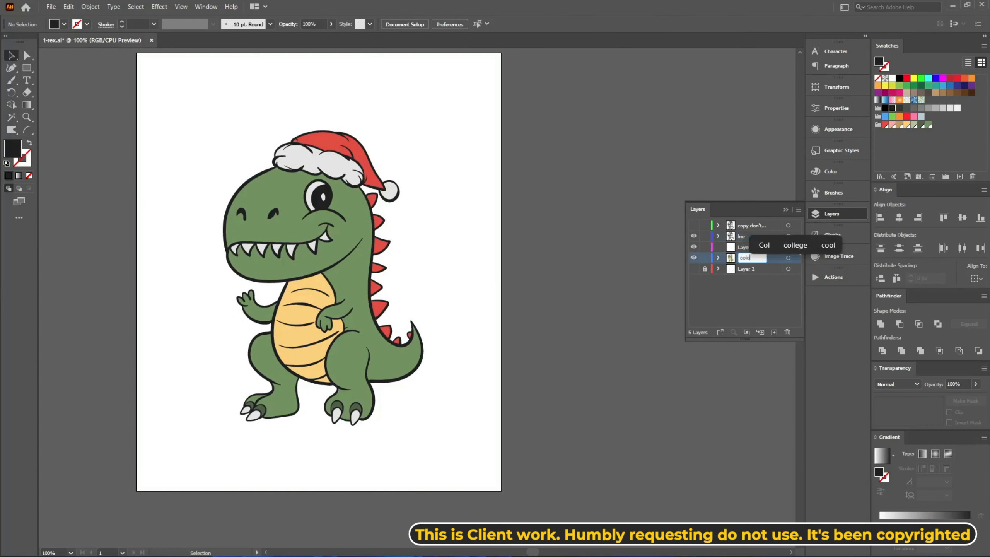
pyautogui.write('r')
pyautogui.press('Return')
pyautogui.doubleClick(746, 247)
pyautogui.write('s & h')
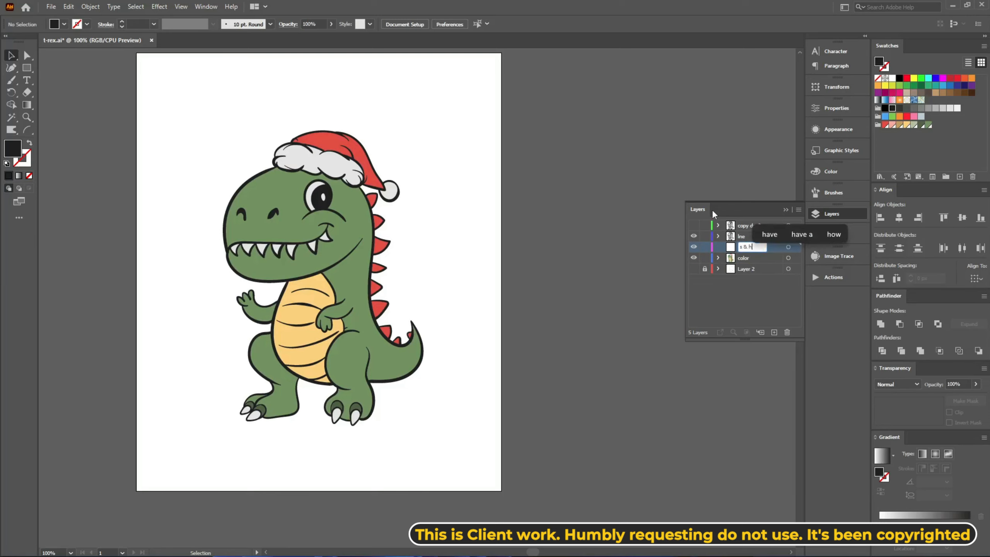
pyautogui.press('Return')
pyautogui.hotkey('ctrl', 'a')
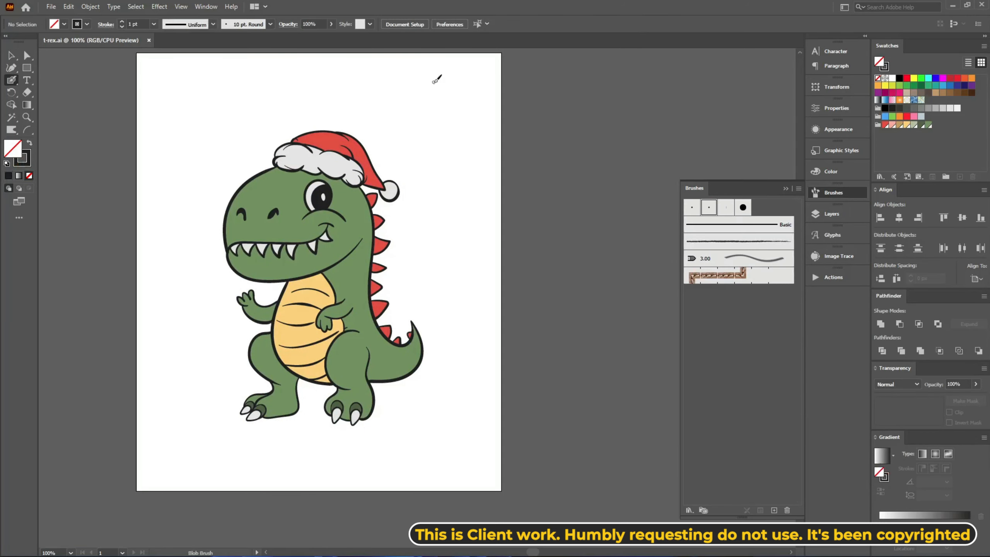
# Paint a dark green shadow inside the outline of the dinosaur's back down to the tail tip with the Blob Brush
pyautogui.moveTo(431, 179); pyautogui.dragTo(435, 380)
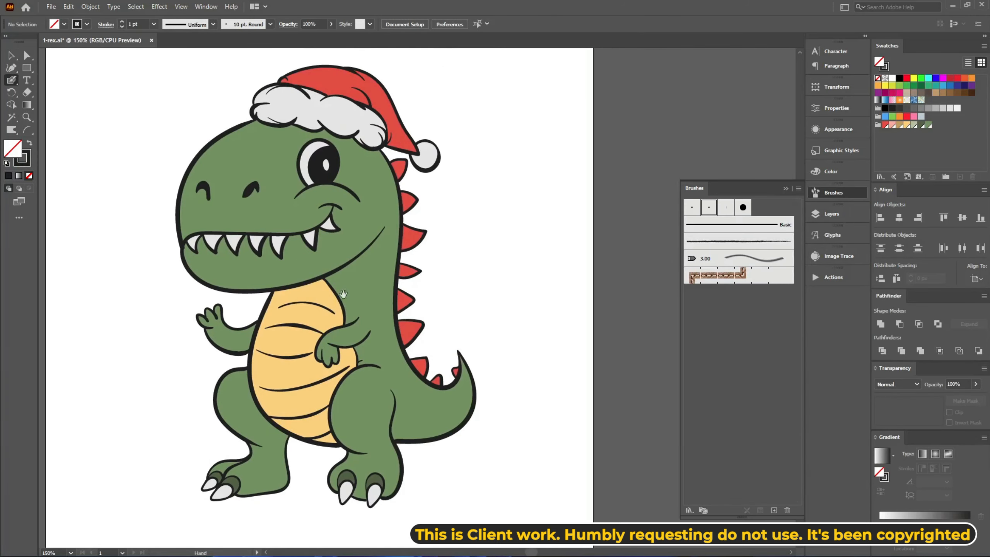
pyautogui.scroll(2, 265, 221)
pyautogui.moveTo(197, 124); pyautogui.dragTo(162, 120)
pyautogui.moveTo(165, 120); pyautogui.dragTo(239, 135)
pyautogui.hotkey('ctrl', 'z')
pyautogui.moveTo(237, 142); pyautogui.dragTo(200, 123)
pyautogui.moveTo(128, 104)
pyautogui.mouseDown()
pyautogui.moveTo(202, 121)
pyautogui.moveTo(175, 128)
pyautogui.mouseUp()
pyautogui.moveTo(168, 117); pyautogui.dragTo(216, 122)
pyautogui.moveTo(211, 130); pyautogui.dragTo(154, 102)
pyautogui.moveTo(169, 98)
pyautogui.mouseDown()
pyautogui.moveTo(219, 114)
pyautogui.moveTo(180, 81)
pyautogui.mouseUp()
pyautogui.moveTo(185, 84); pyautogui.dragTo(211, 101)
pyautogui.moveTo(243, 132)
pyautogui.mouseDown()
pyautogui.moveTo(223, 98)
pyautogui.moveTo(168, 92)
pyautogui.moveTo(193, 126)
pyautogui.moveTo(195, 453)
pyautogui.moveTo(293, 531)
pyautogui.mouseUp()
pyautogui.moveTo(200, 436); pyautogui.dragTo(149, 213)
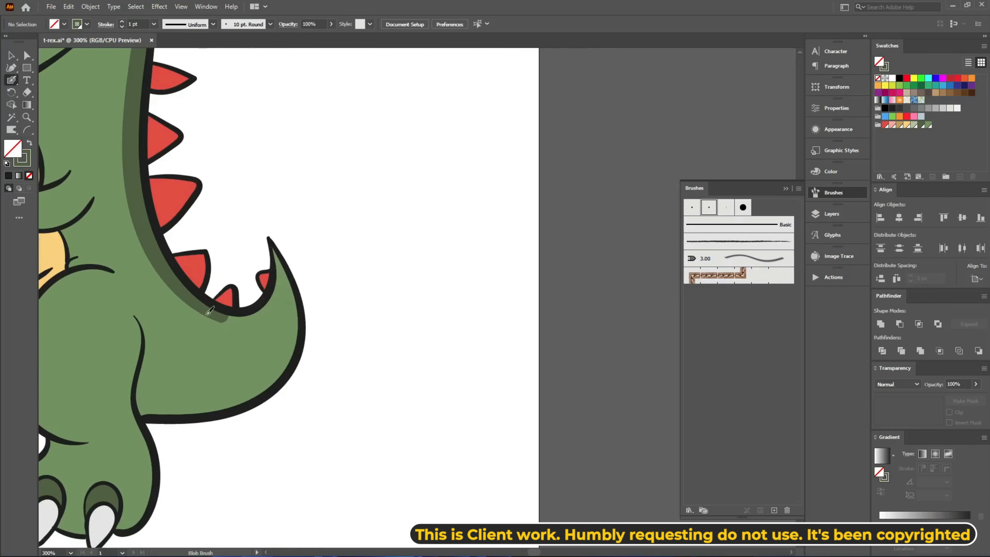
pyautogui.moveTo(276, 295); pyautogui.dragTo(228, 316)
pyautogui.moveTo(176, 282); pyautogui.dragTo(194, 293)
# Draw the edge of a dark green shadow along the tail's underside and up beside the thigh
pyautogui.moveTo(363, 289)
pyautogui.mouseDown()
pyautogui.moveTo(411, 279)
pyautogui.moveTo(458, 223)
pyautogui.mouseUp()
pyautogui.keyDown('ctrl'); pyautogui.click(287, 298); pyautogui.keyUp('ctrl')
pyautogui.moveTo(377, 257)
pyautogui.mouseDown()
pyautogui.moveTo(264, 202)
pyautogui.moveTo(316, 322)
pyautogui.mouseUp()
pyautogui.hotkey('ctrl', 'z')
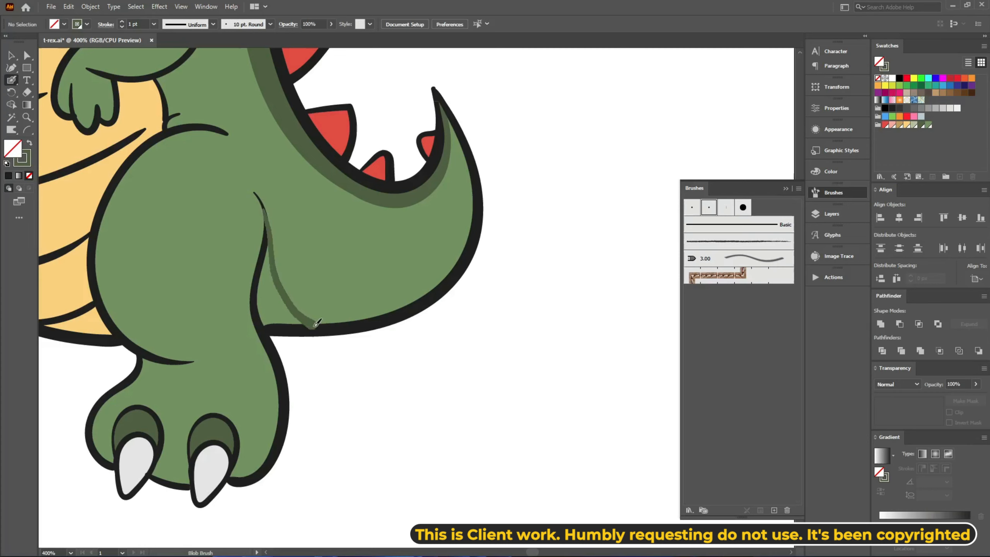
pyautogui.moveTo(468, 152); pyautogui.dragTo(280, 286)
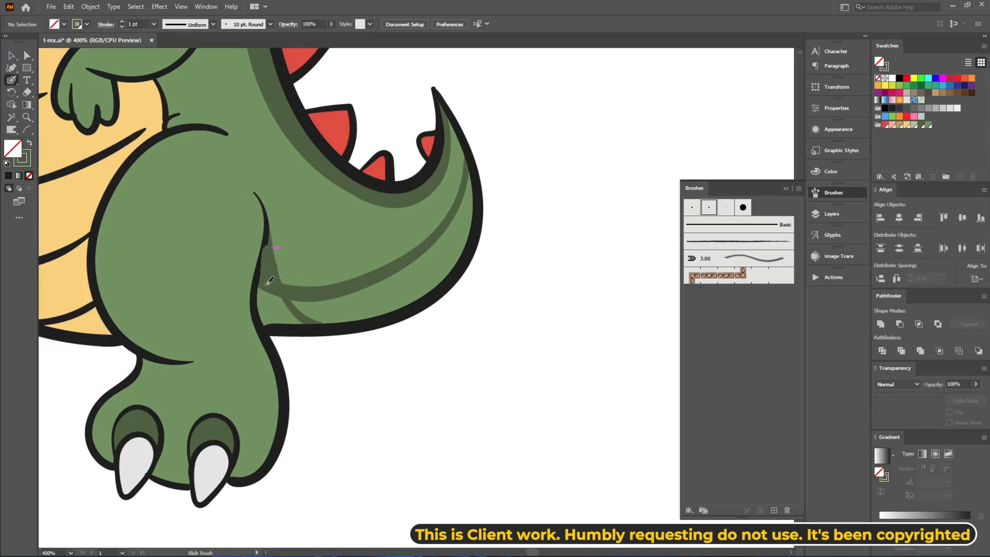
pyautogui.moveTo(293, 322)
pyautogui.mouseDown()
pyautogui.moveTo(276, 298)
pyautogui.moveTo(292, 291)
pyautogui.mouseUp()
pyautogui.keyDown('ctrl'); pyautogui.click(291, 292); pyautogui.keyUp('ctrl')
# Tidy the corner of the tail shadow beside the thigh and fill the underside shadow solid dark green
pyautogui.moveTo(405, 244)
pyautogui.mouseDown()
pyautogui.moveTo(323, 269)
pyautogui.moveTo(341, 253)
pyautogui.mouseUp()
pyautogui.press('a')
pyautogui.click(345, 286)
pyautogui.hotkey('ctrl', 'shift', 'a')
pyautogui.moveTo(336, 306); pyautogui.dragTo(327, 285)
pyautogui.moveTo(341, 324); pyautogui.dragTo(242, 297)
pyautogui.moveTo(533, 124)
pyautogui.mouseDown()
pyautogui.moveTo(535, 189)
pyautogui.moveTo(307, 336)
pyautogui.moveTo(505, 239)
pyautogui.moveTo(526, 155)
pyautogui.mouseUp()
pyautogui.moveTo(526, 162)
pyautogui.mouseDown()
pyautogui.moveTo(397, 294)
pyautogui.moveTo(282, 319)
pyautogui.mouseUp()
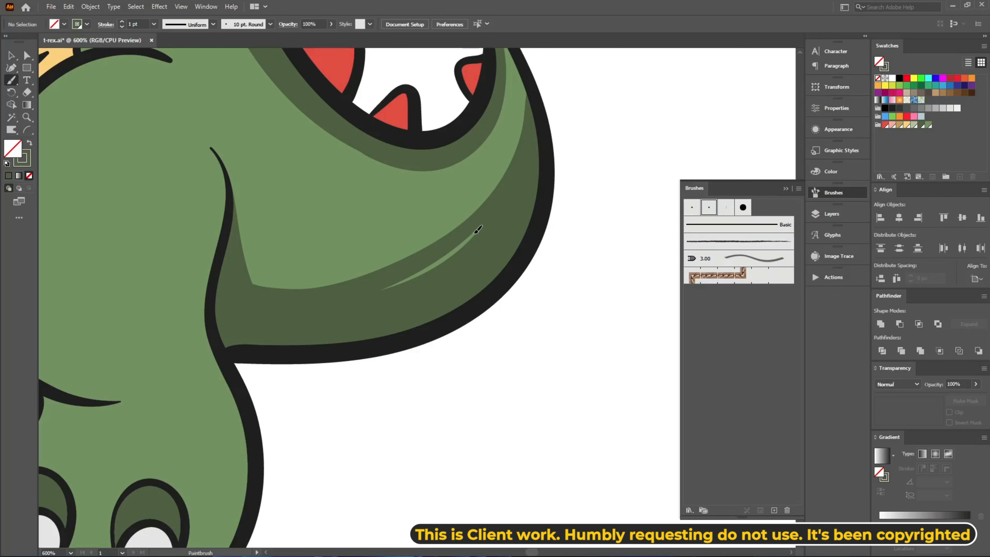
pyautogui.moveTo(475, 232); pyautogui.dragTo(373, 295)
# Paint a dark green shadow along the rear edge of the near leg down to the foot
pyautogui.scroll(-1, 283, 349)
pyautogui.moveTo(194, 288)
pyautogui.mouseDown()
pyautogui.moveTo(371, 221)
pyautogui.moveTo(367, 188)
pyautogui.mouseUp()
pyautogui.moveTo(424, 130)
pyautogui.mouseDown()
pyautogui.moveTo(403, 196)
pyautogui.moveTo(389, 391)
pyautogui.mouseUp()
pyautogui.scroll(1, 416, 161)
pyautogui.moveTo(416, 161); pyautogui.dragTo(432, 142)
pyautogui.moveTo(443, 117)
pyautogui.mouseDown()
pyautogui.moveTo(457, 358)
pyautogui.moveTo(402, 492)
pyautogui.moveTo(446, 469)
pyautogui.mouseUp()
# Erase the part of the leg shadow overlapping the toe, and fill the gap left inside the shadow
pyautogui.press('v')
pyautogui.hotkey('ctrl', 'a')
pyautogui.click(491, 319)
pyautogui.click(433, 388)
pyautogui.hotkey('shift', 'e')
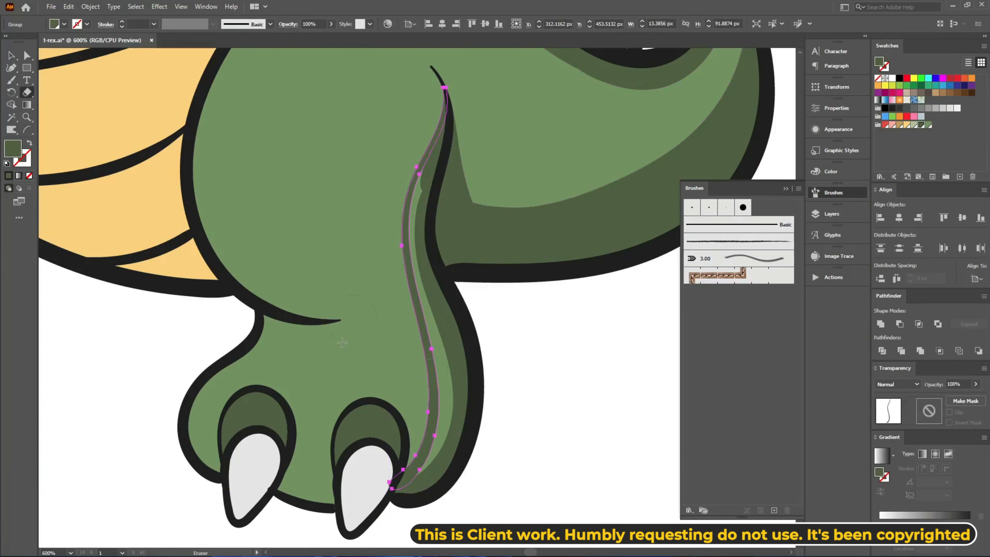
pyautogui.moveTo(370, 467); pyautogui.dragTo(372, 473)
pyautogui.press('v')
pyautogui.click(604, 445)
pyautogui.hotkey('shift', 'b')
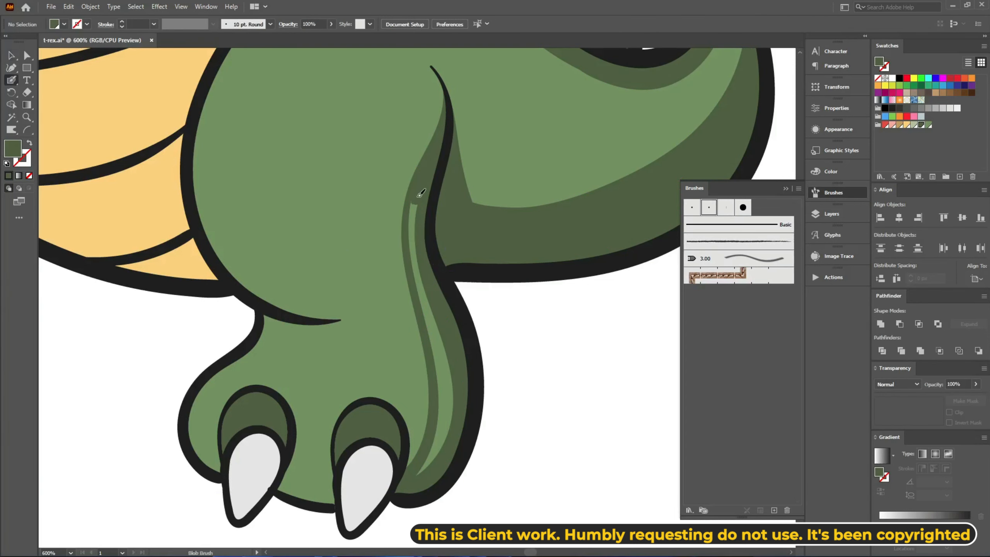
pyautogui.moveTo(430, 323)
pyautogui.mouseDown()
pyautogui.moveTo(442, 426)
pyautogui.moveTo(419, 471)
pyautogui.mouseUp()
# Shade the near foot beside its toes and beneath the thigh crease in dark green
pyautogui.moveTo(391, 429); pyautogui.dragTo(390, 386)
pyautogui.moveTo(285, 357)
pyautogui.mouseDown()
pyautogui.moveTo(299, 387)
pyautogui.moveTo(289, 440)
pyautogui.moveTo(292, 417)
pyautogui.mouseUp()
pyautogui.hotkey('ctrl', 'z')
pyautogui.moveTo(270, 375); pyautogui.dragTo(282, 403)
pyautogui.moveTo(223, 445); pyautogui.dragTo(229, 453)
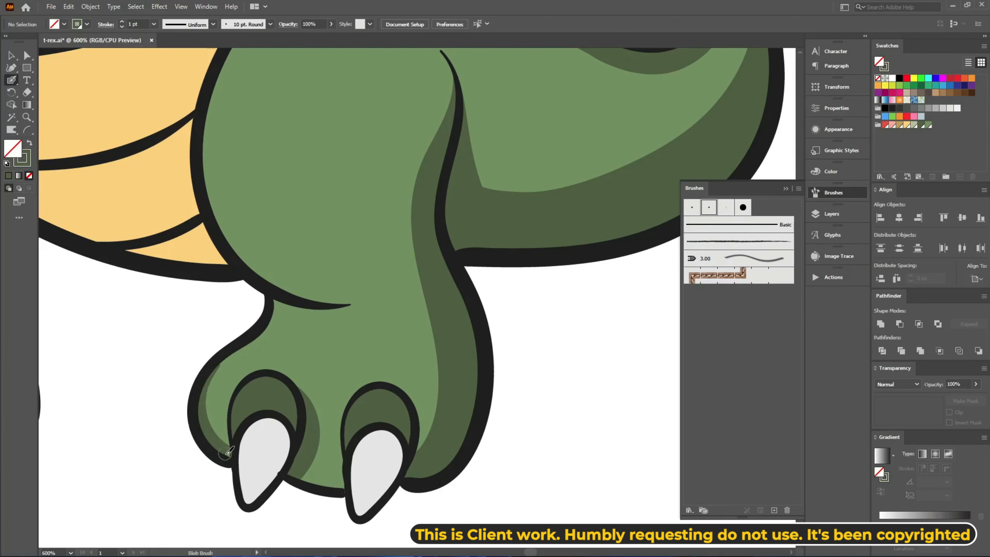
pyautogui.moveTo(271, 305)
pyautogui.mouseDown()
pyautogui.moveTo(300, 358)
pyautogui.moveTo(336, 358)
pyautogui.mouseUp()
# Using the tan-brown swatch, shade the belly's edge below the near arm and under the long crease beneath it
pyautogui.moveTo(309, 290)
pyautogui.mouseDown()
pyautogui.moveTo(336, 316)
pyautogui.moveTo(407, 542)
pyautogui.mouseUp()
pyautogui.click(900, 125)
pyautogui.moveTo(413, 192); pyautogui.dragTo(428, 263)
pyautogui.moveTo(390, 296); pyautogui.dragTo(445, 191)
pyautogui.moveTo(111, 247)
pyautogui.mouseDown()
pyautogui.moveTo(219, 262)
pyautogui.moveTo(442, 181)
pyautogui.mouseUp()
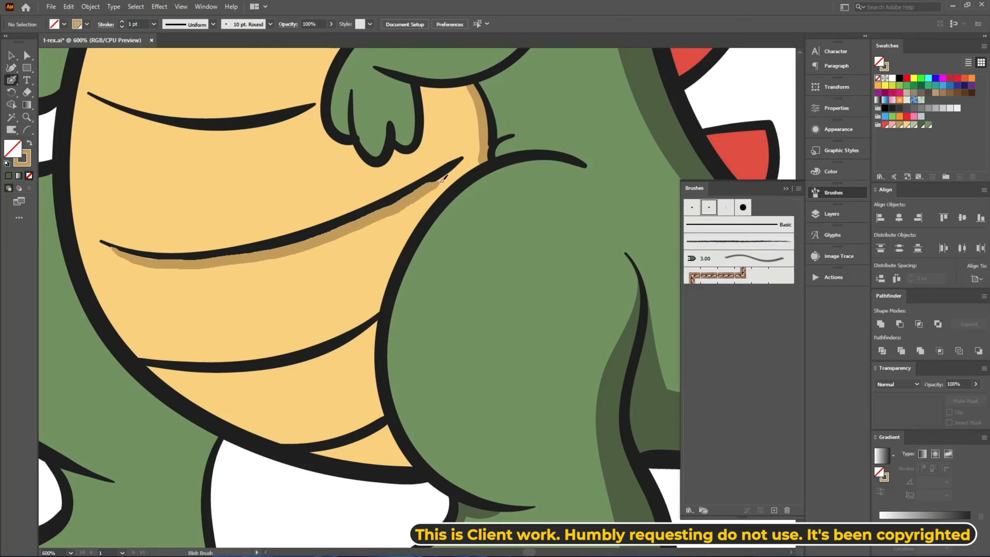
# Paint thin tan-brown shadows beneath the middle belly creases
pyautogui.moveTo(340, 262); pyautogui.dragTo(362, 244)
pyautogui.moveTo(175, 346); pyautogui.dragTo(352, 334)
pyautogui.moveTo(352, 339); pyautogui.dragTo(265, 278)
pyautogui.moveTo(241, 374); pyautogui.dragTo(330, 336)
pyautogui.moveTo(243, 192)
pyautogui.mouseDown()
pyautogui.moveTo(245, 305)
pyautogui.moveTo(341, 400)
pyautogui.mouseUp()
pyautogui.moveTo(127, 229)
pyautogui.mouseDown()
pyautogui.moveTo(176, 250)
pyautogui.moveTo(324, 242)
pyautogui.mouseUp()
# Shade around the near hand and beneath the upper belly creases in tan-brown, and save the document
pyautogui.moveTo(315, 231)
pyautogui.mouseDown()
pyautogui.moveTo(298, 292)
pyautogui.moveTo(352, 336)
pyautogui.moveTo(407, 356)
pyautogui.mouseUp()
pyautogui.moveTo(434, 275)
pyautogui.mouseDown()
pyautogui.moveTo(442, 309)
pyautogui.moveTo(433, 336)
pyautogui.moveTo(407, 342)
pyautogui.mouseUp()
pyautogui.moveTo(359, 230); pyautogui.dragTo(354, 295)
pyautogui.moveTo(176, 258)
pyautogui.mouseDown()
pyautogui.moveTo(272, 257)
pyautogui.moveTo(360, 286)
pyautogui.mouseUp()
pyautogui.moveTo(199, 178)
pyautogui.mouseDown()
pyautogui.moveTo(298, 168)
pyautogui.moveTo(394, 202)
pyautogui.moveTo(455, 308)
pyautogui.mouseUp()
pyautogui.hotkey('ctrl', '-')
pyautogui.moveTo(356, 236); pyautogui.dragTo(310, 161)
pyautogui.hotkey('ctrl', 's')
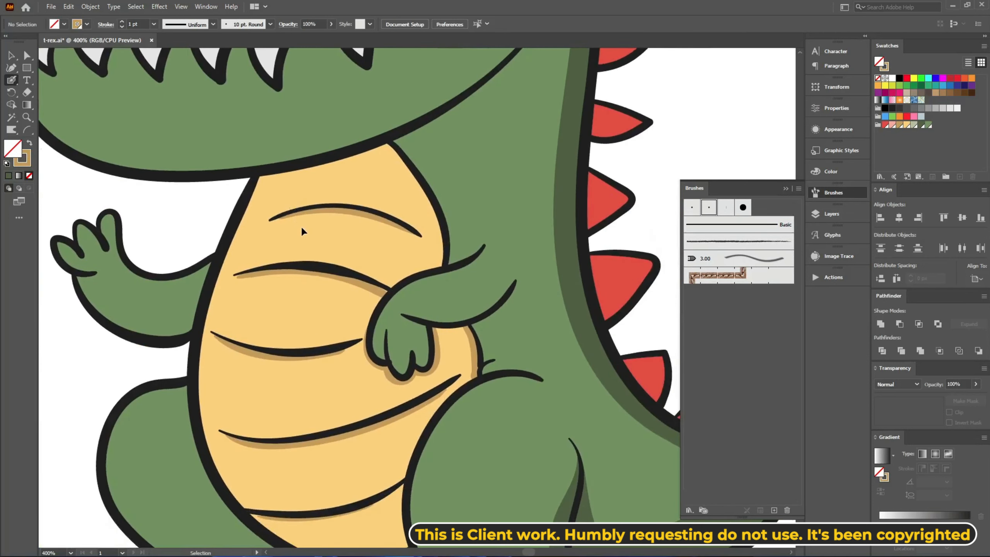
# Outline a tan-brown shadow across the lower belly, along its bottom edge and beside the near thigh
pyautogui.moveTo(339, 314); pyautogui.dragTo(333, 94)
pyautogui.moveTo(402, 213); pyautogui.dragTo(228, 231)
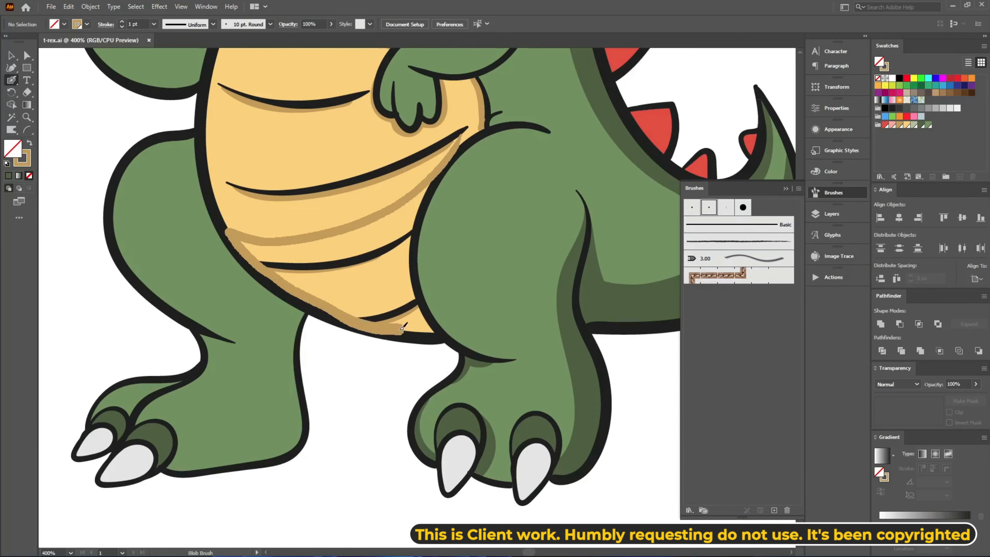
pyautogui.moveTo(407, 284); pyautogui.dragTo(427, 332)
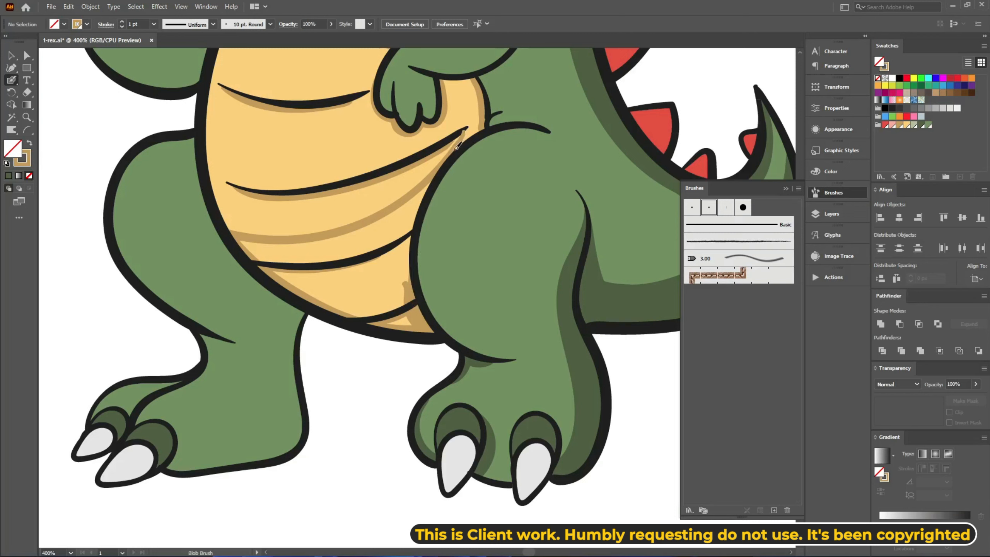
pyautogui.moveTo(454, 148)
pyautogui.mouseDown()
pyautogui.moveTo(408, 232)
pyautogui.moveTo(418, 319)
pyautogui.mouseUp()
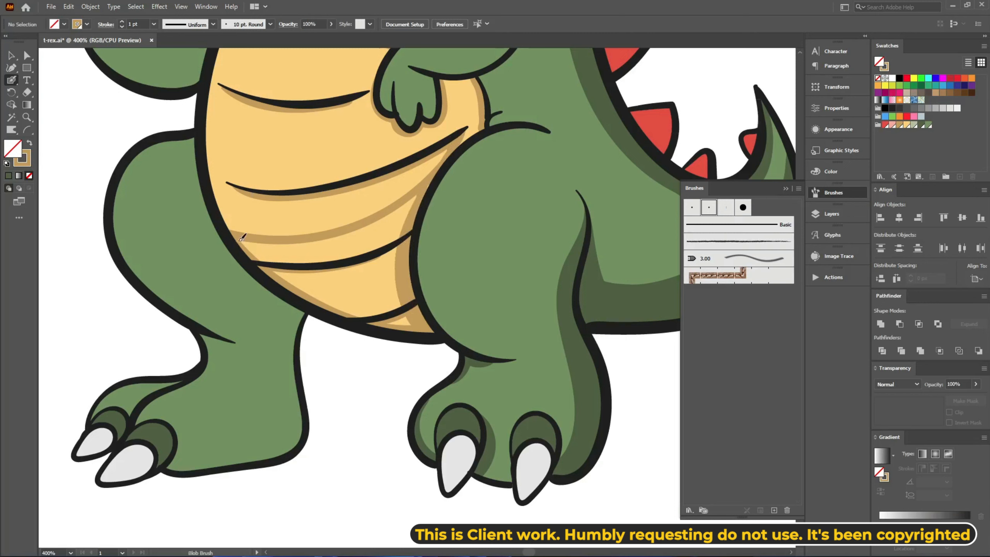
pyautogui.moveTo(242, 237)
pyautogui.mouseDown()
pyautogui.moveTo(305, 242)
pyautogui.moveTo(421, 199)
pyautogui.moveTo(390, 289)
pyautogui.moveTo(404, 326)
pyautogui.mouseUp()
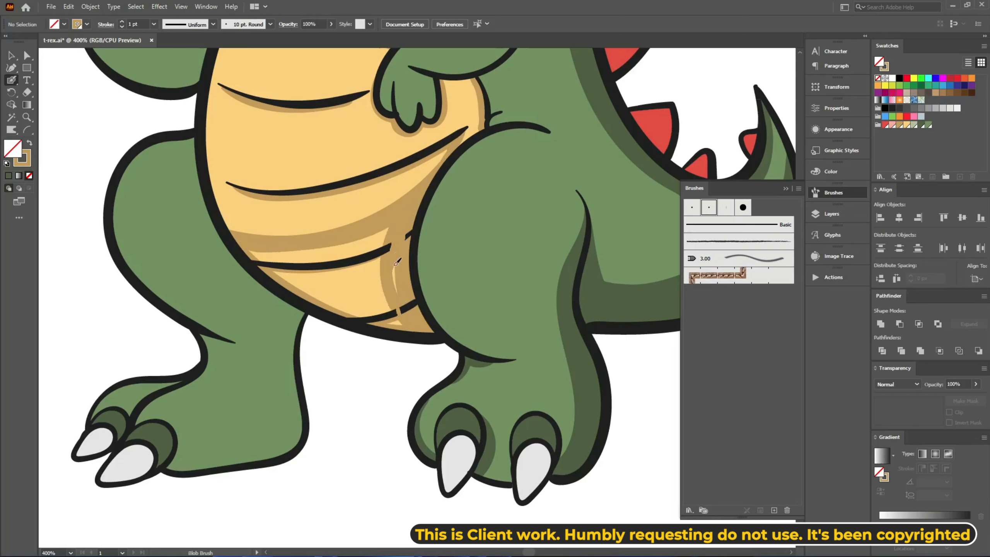
# Fill in the rest of the lower belly shadow with tan-brown around the two lowest creases
pyautogui.moveTo(254, 253); pyautogui.dragTo(373, 315)
pyautogui.moveTo(386, 233); pyautogui.dragTo(390, 319)
pyautogui.moveTo(377, 240); pyautogui.dragTo(379, 312)
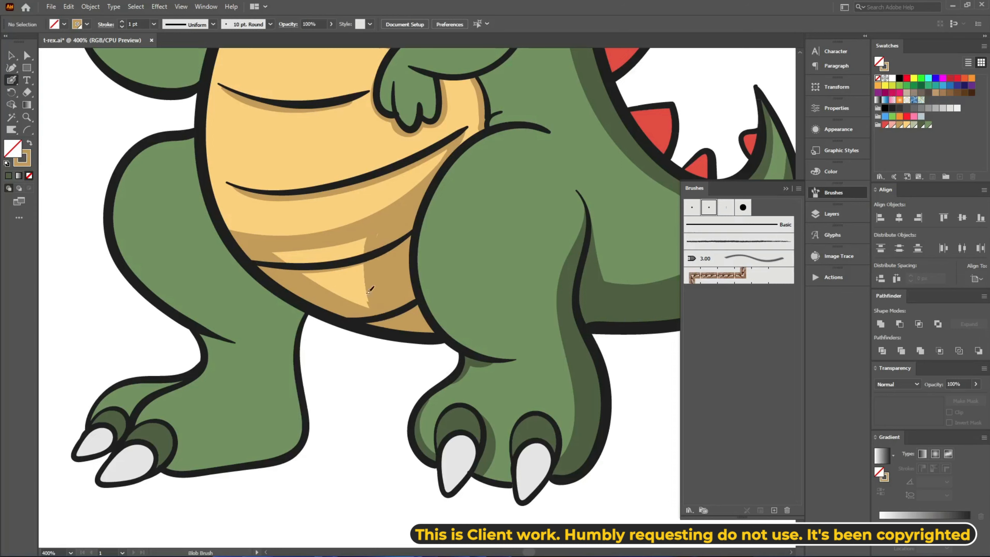
pyautogui.moveTo(318, 282); pyautogui.dragTo(366, 303)
pyautogui.moveTo(361, 240); pyautogui.dragTo(352, 286)
pyautogui.moveTo(280, 251)
pyautogui.mouseDown()
pyautogui.moveTo(370, 243)
pyautogui.moveTo(332, 254)
pyautogui.mouseUp()
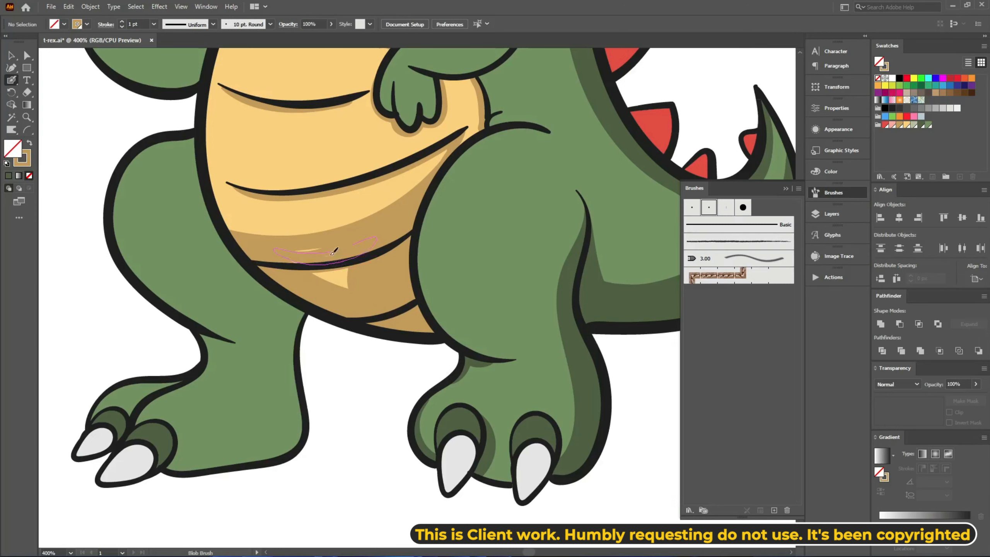
# Shade the belly's edge above the near arm in tan-brown, and save the document
pyautogui.moveTo(280, 148); pyautogui.dragTo(281, 342)
pyautogui.moveTo(391, 91)
pyautogui.mouseDown()
pyautogui.moveTo(425, 138)
pyautogui.moveTo(451, 201)
pyautogui.mouseUp()
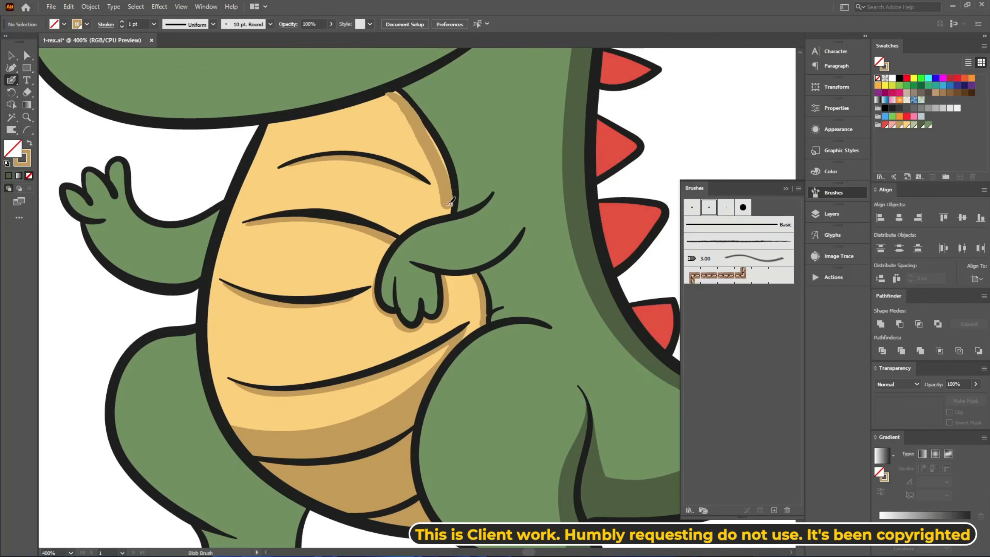
pyautogui.moveTo(448, 254); pyautogui.dragTo(364, 265)
pyautogui.hotkey('ctrl', 's')
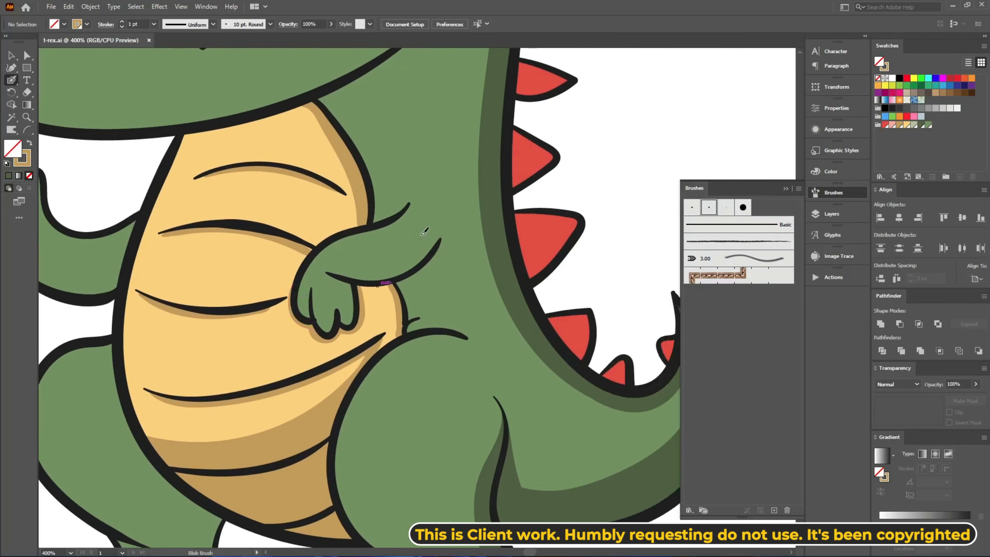
# Using the dark green swatch, shade the near arm's underside, the body just beneath it and the near hand
pyautogui.click(24, 163)
pyautogui.click(921, 125)
pyautogui.hotkey('ctrl', '=')
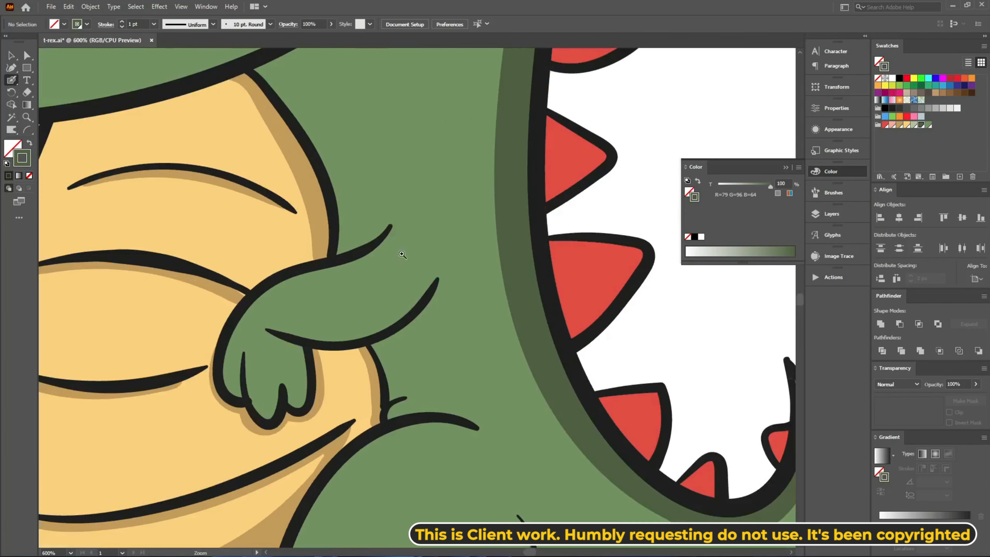
pyautogui.moveTo(435, 280)
pyautogui.mouseDown()
pyautogui.moveTo(391, 321)
pyautogui.moveTo(323, 334)
pyautogui.moveTo(274, 330)
pyautogui.mouseUp()
pyautogui.moveTo(439, 293)
pyautogui.mouseDown()
pyautogui.moveTo(434, 265)
pyautogui.moveTo(387, 364)
pyautogui.moveTo(388, 386)
pyautogui.mouseUp()
pyautogui.moveTo(404, 296); pyautogui.dragTo(383, 317)
pyautogui.moveTo(240, 312)
pyautogui.mouseDown()
pyautogui.moveTo(265, 339)
pyautogui.moveTo(340, 287)
pyautogui.moveTo(374, 351)
pyautogui.mouseUp()
# Shade the neck beneath the long jaw line in dark green, tapering toward the line's upper end
pyautogui.moveTo(360, 138)
pyautogui.mouseDown()
pyautogui.moveTo(393, 259)
pyautogui.moveTo(265, 425)
pyautogui.mouseUp()
pyautogui.hotkey('ctrl', '-')
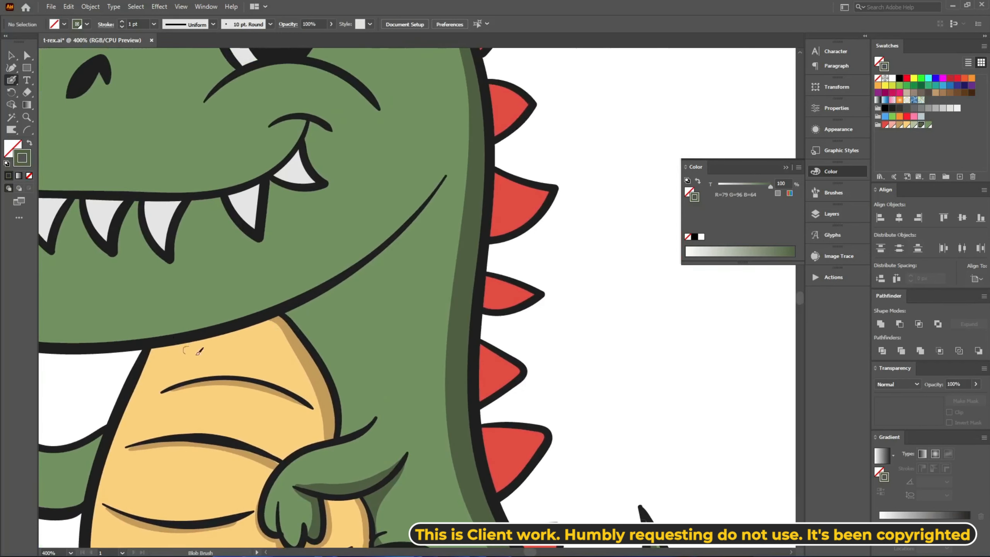
pyautogui.moveTo(449, 174); pyautogui.dragTo(448, 176)
pyautogui.hotkey('ctrl', '+')
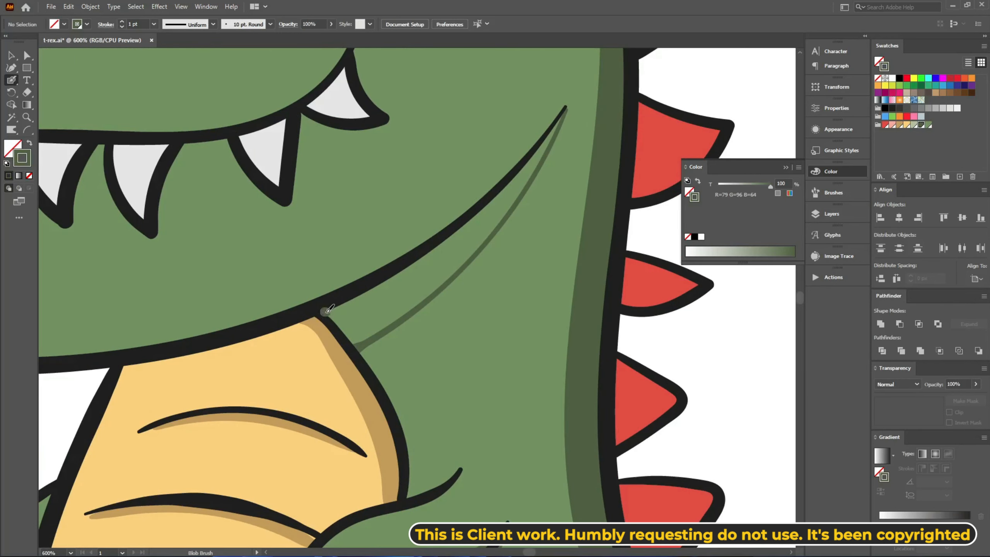
pyautogui.moveTo(327, 310)
pyautogui.mouseDown()
pyautogui.moveTo(429, 283)
pyautogui.moveTo(570, 108)
pyautogui.mouseUp()
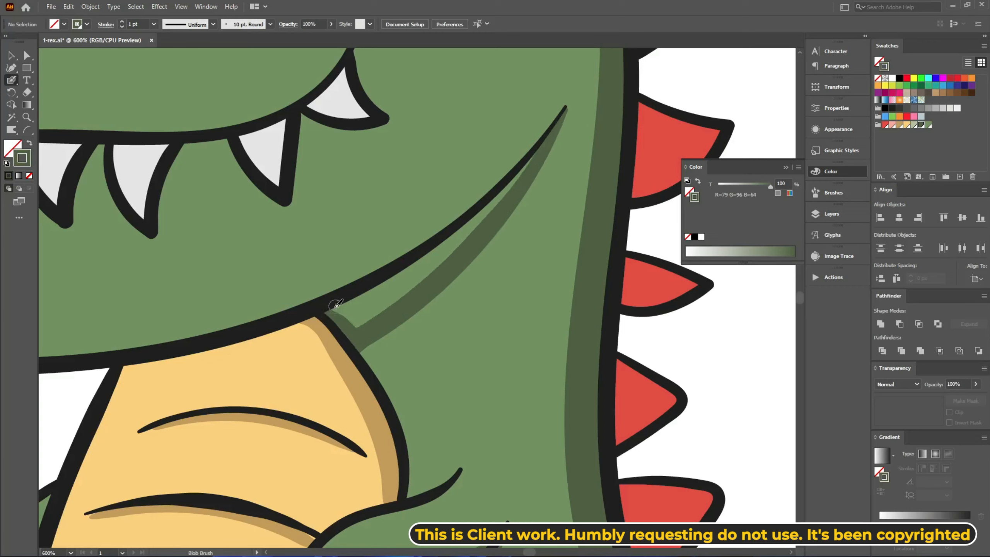
pyautogui.moveTo(336, 304)
pyautogui.mouseDown()
pyautogui.moveTo(449, 239)
pyautogui.moveTo(527, 167)
pyautogui.moveTo(353, 310)
pyautogui.mouseUp()
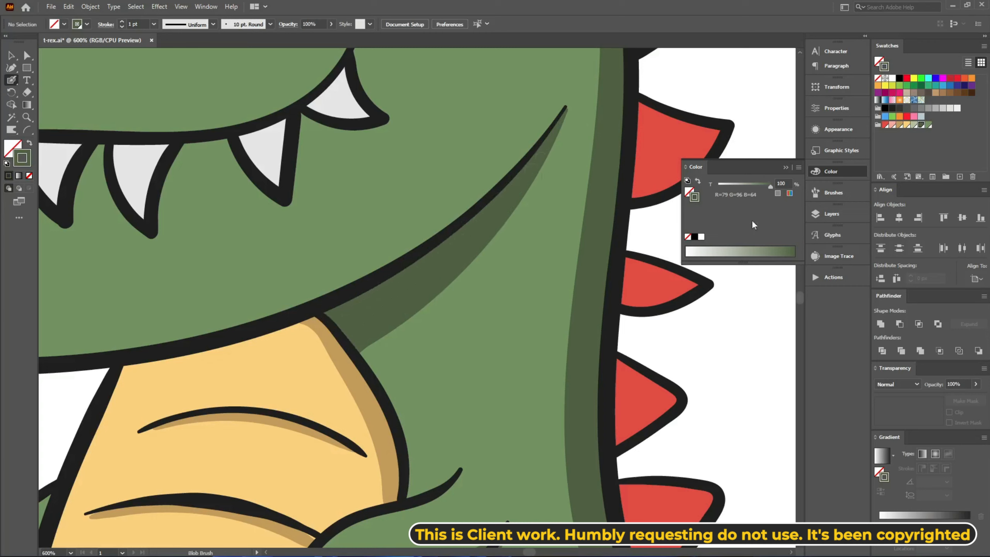
# Shade the top of the belly beneath the jaw in tan-brown and the far arm's underside in dark green
pyautogui.click(900, 125)
pyautogui.moveTo(119, 378); pyautogui.dragTo(326, 349)
pyautogui.moveTo(127, 364)
pyautogui.mouseDown()
pyautogui.moveTo(303, 323)
pyautogui.moveTo(136, 371)
pyautogui.moveTo(319, 347)
pyautogui.mouseUp()
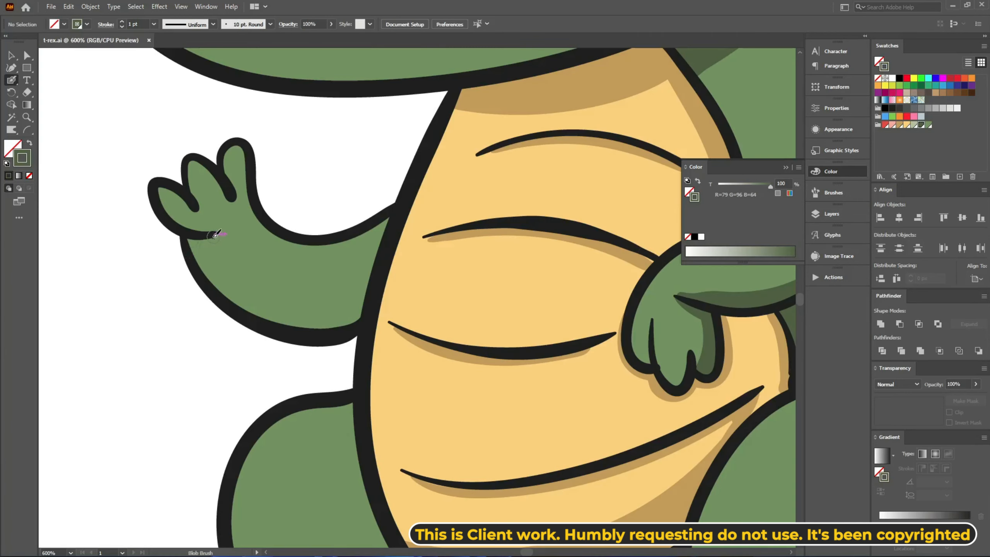
pyautogui.moveTo(188, 235)
pyautogui.mouseDown()
pyautogui.moveTo(235, 294)
pyautogui.moveTo(351, 325)
pyautogui.mouseUp()
# Shade the lower jaw along the chin and its bottom edge in dark green, and save the document
pyautogui.scroll(2, 178, 220)
pyautogui.moveTo(308, 162); pyautogui.dragTo(218, 400)
pyautogui.keyDown('ctrl'); pyautogui.keyDown('alt'); pyautogui.click(218, 400); pyautogui.keyUp('alt'); pyautogui.keyUp('ctrl')
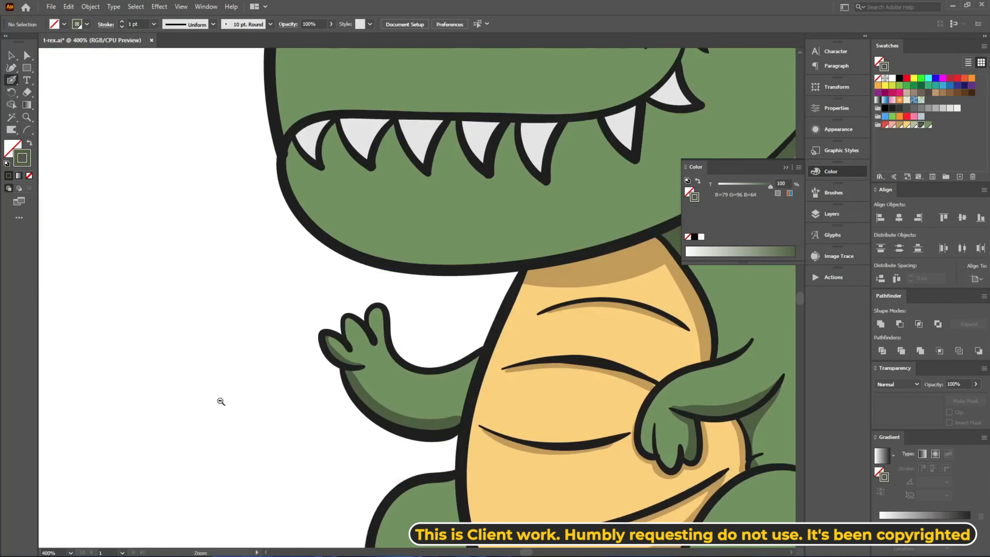
pyautogui.moveTo(294, 144)
pyautogui.mouseDown()
pyautogui.moveTo(74, 160)
pyautogui.moveTo(525, 203)
pyautogui.mouseUp()
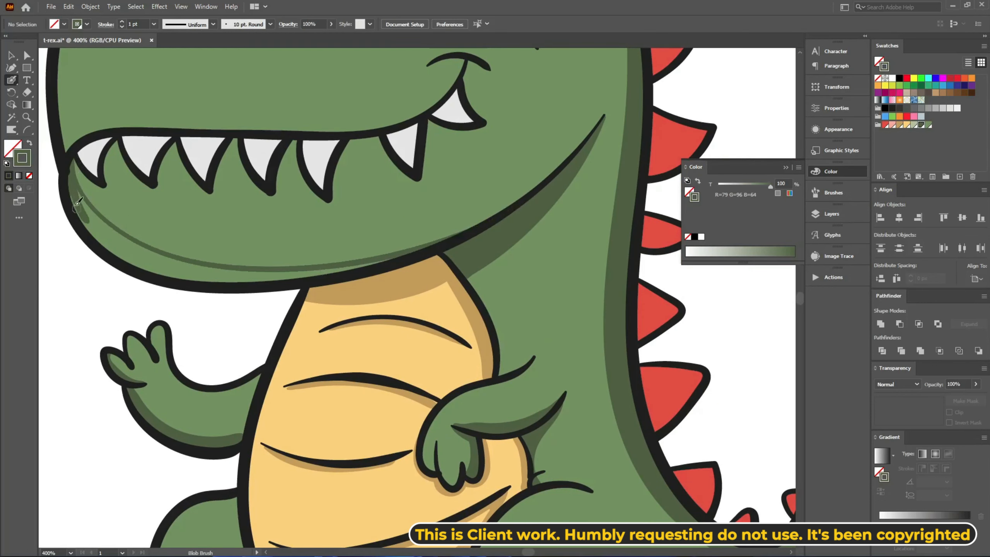
pyautogui.moveTo(77, 204); pyautogui.dragTo(85, 207)
pyautogui.keyDown('ctrl'); pyautogui.click(85, 228); pyautogui.keyUp('ctrl')
pyautogui.moveTo(413, 267)
pyautogui.mouseDown()
pyautogui.moveTo(167, 250)
pyautogui.moveTo(314, 354)
pyautogui.moveTo(513, 357)
pyautogui.mouseUp()
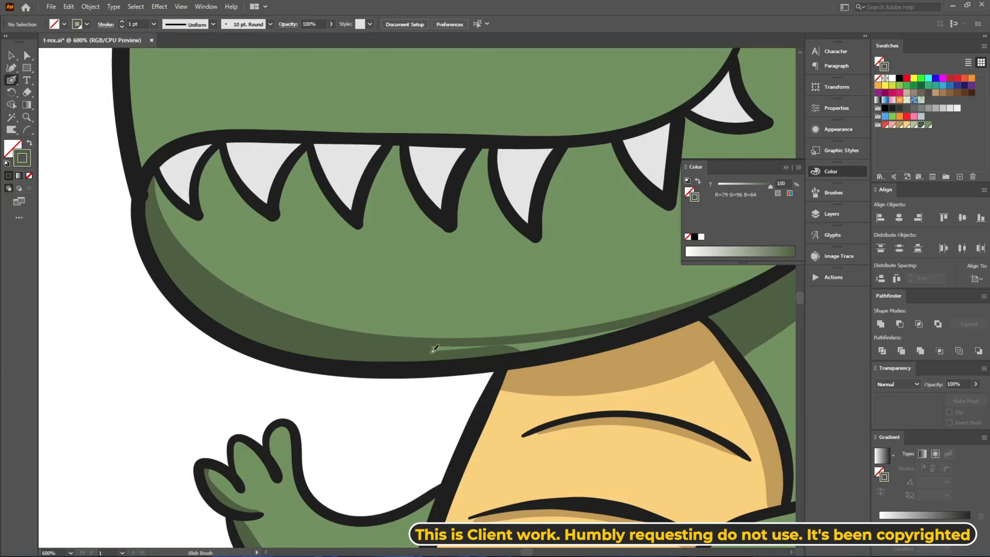
pyautogui.moveTo(435, 349); pyautogui.dragTo(95, 308)
pyautogui.moveTo(339, 293)
pyautogui.mouseDown()
pyautogui.moveTo(186, 314)
pyautogui.moveTo(109, 312)
pyautogui.mouseUp()
pyautogui.hotkey('ctrl', 's')
# Paint dark green shadows around the teeth and on the head beneath the hat's fur trim
pyautogui.keyDown('ctrl'); pyautogui.keyDown('alt'); pyautogui.click(413, 382); pyautogui.keyUp('alt'); pyautogui.keyUp('ctrl')
pyautogui.keyDown('ctrl'); pyautogui.keyDown('alt'); pyautogui.click(421, 368); pyautogui.keyUp('alt'); pyautogui.keyUp('ctrl')
pyautogui.moveTo(295, 142); pyautogui.dragTo(280, 379)
pyautogui.moveTo(314, 332); pyautogui.dragTo(377, 390)
pyautogui.moveTo(219, 364)
pyautogui.mouseDown()
pyautogui.moveTo(190, 331)
pyautogui.moveTo(201, 256)
pyautogui.mouseUp()
pyautogui.scroll(2, 178, 331)
pyautogui.moveTo(157, 306); pyautogui.dragTo(218, 275)
pyautogui.moveTo(217, 274)
pyautogui.mouseDown()
pyautogui.moveTo(195, 267)
pyautogui.moveTo(254, 321)
pyautogui.moveTo(282, 267)
pyautogui.mouseUp()
pyautogui.moveTo(283, 269)
pyautogui.mouseDown()
pyautogui.moveTo(210, 253)
pyautogui.moveTo(261, 314)
pyautogui.moveTo(297, 248)
pyautogui.mouseUp()
pyautogui.moveTo(297, 249); pyautogui.dragTo(236, 210)
pyautogui.moveTo(240, 217)
pyautogui.mouseDown()
pyautogui.moveTo(284, 286)
pyautogui.moveTo(334, 203)
pyautogui.moveTo(244, 189)
pyautogui.mouseUp()
pyautogui.moveTo(243, 193)
pyautogui.mouseDown()
pyautogui.moveTo(269, 261)
pyautogui.moveTo(323, 192)
pyautogui.moveTo(242, 230)
pyautogui.mouseUp()
pyautogui.moveTo(272, 208)
pyautogui.mouseDown()
pyautogui.moveTo(331, 272)
pyautogui.moveTo(352, 190)
pyautogui.mouseUp()
pyautogui.moveTo(239, 220); pyautogui.dragTo(268, 213)
pyautogui.moveTo(353, 187)
pyautogui.mouseDown()
pyautogui.moveTo(225, 232)
pyautogui.moveTo(306, 234)
pyautogui.mouseUp()
# On the highlight layer, paint a pale green highlight along the snout's front edge from the hat to the mouth
pyautogui.moveTo(274, 161); pyautogui.dragTo(307, 231)
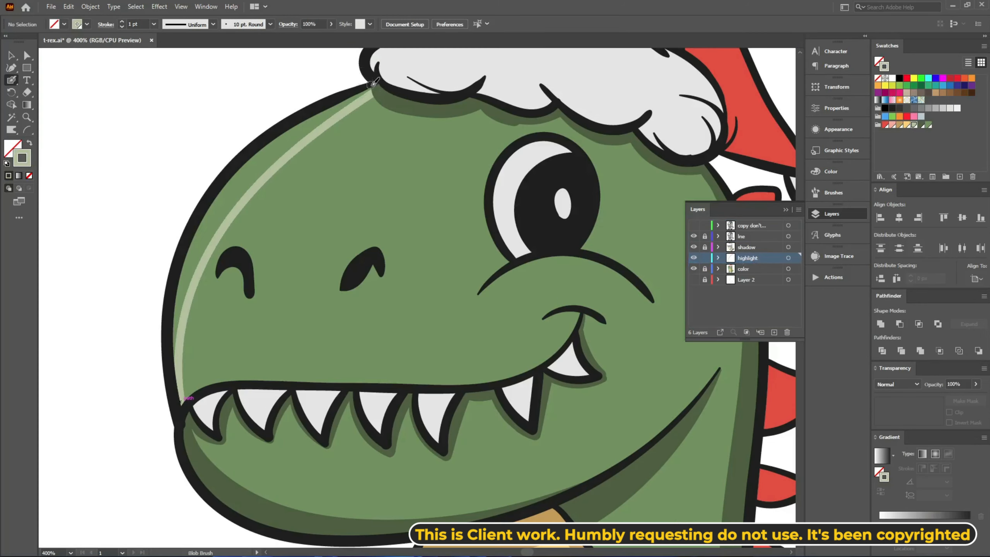
pyautogui.moveTo(372, 89)
pyautogui.mouseDown()
pyautogui.moveTo(252, 153)
pyautogui.moveTo(175, 332)
pyautogui.moveTo(176, 354)
pyautogui.mouseUp()
pyautogui.moveTo(185, 302)
pyautogui.mouseDown()
pyautogui.moveTo(348, 103)
pyautogui.moveTo(179, 296)
pyautogui.mouseUp()
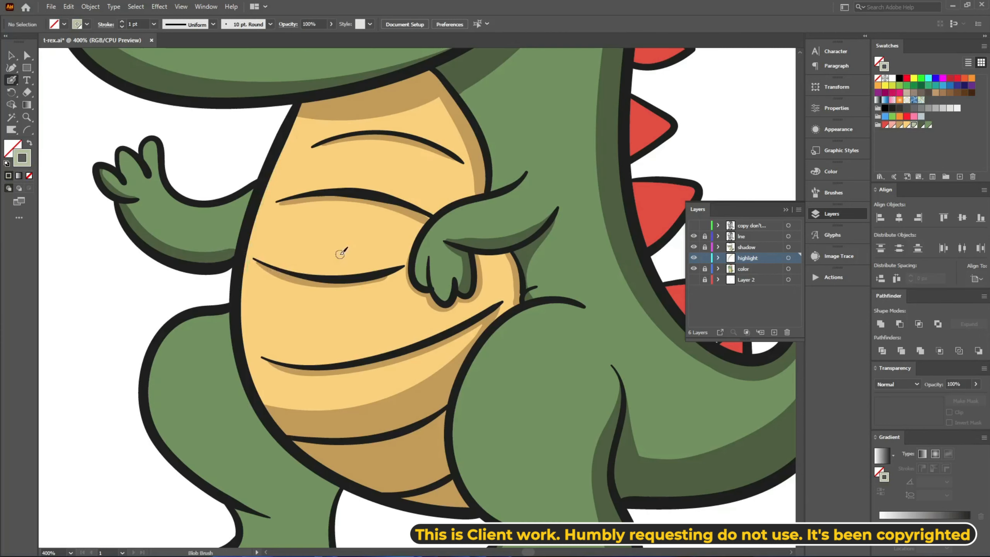
# Sample the belly's yellow and lighten it to a 56% tint for the brush
pyautogui.press('i')
pyautogui.click(338, 250)
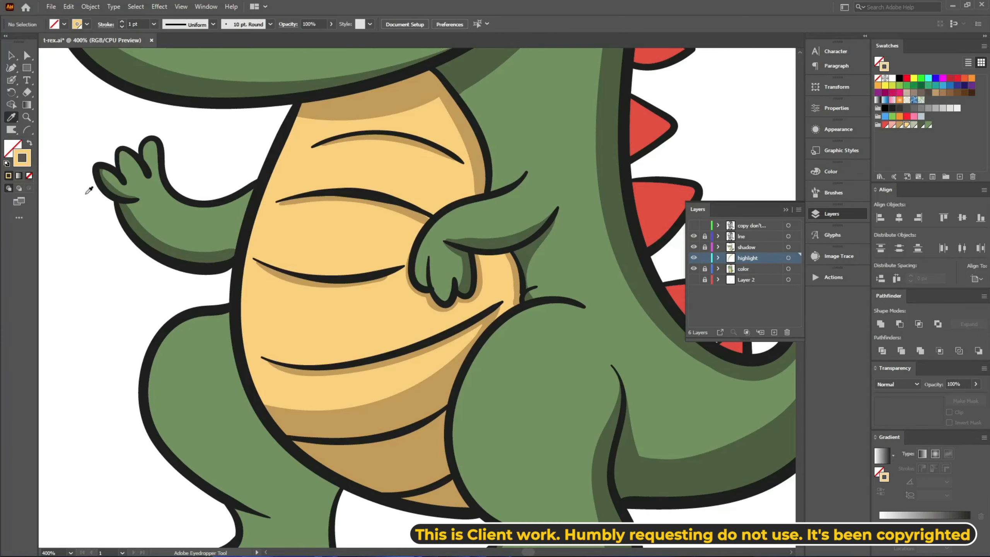
pyautogui.click(830, 171)
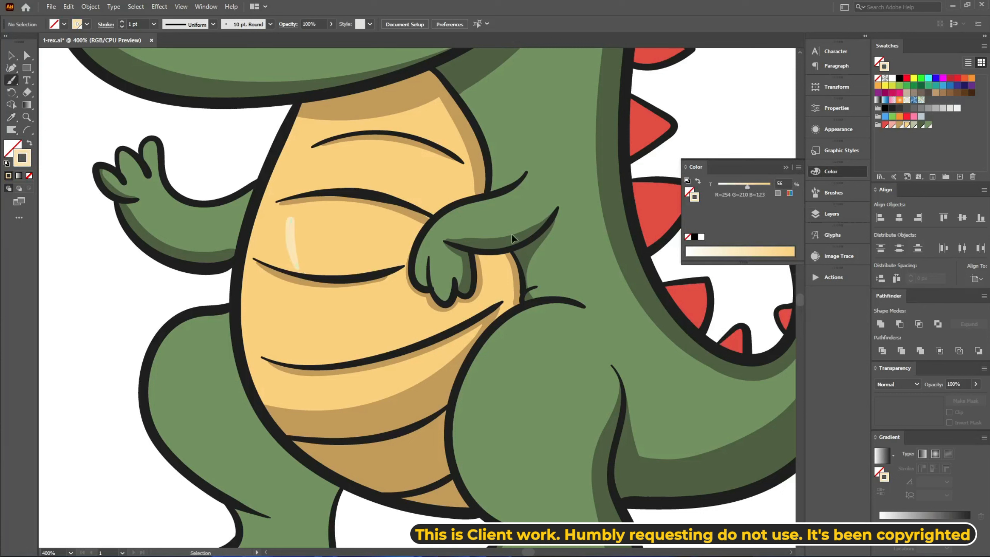
pyautogui.hotkey('ctrl', 'z')
pyautogui.moveTo(277, 216); pyautogui.dragTo(286, 267)
pyautogui.hotkey('ctrl', 'z')
pyautogui.moveTo(274, 178)
pyautogui.mouseDown()
pyautogui.moveTo(255, 211)
pyautogui.moveTo(260, 379)
pyautogui.mouseUp()
pyautogui.hotkey('ctrl', 'z')
pyautogui.hotkey('ctrl', 'z')
# Change the color sliders to HSB and set the brush's yellow to 22% saturation
pyautogui.moveTo(747, 187); pyautogui.dragTo(763, 186)
pyautogui.click(798, 167)
pyautogui.click(823, 210)
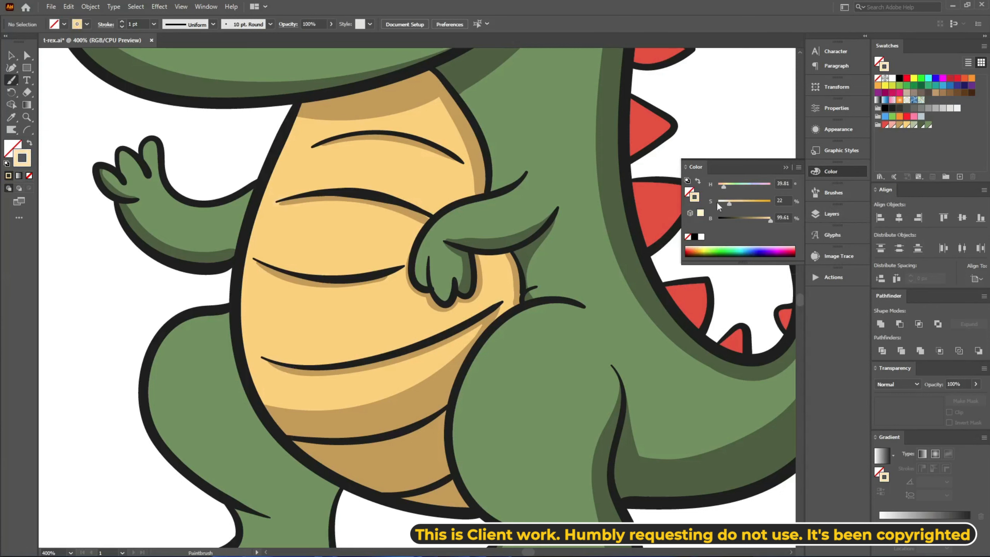
# Paint a pale cream highlight down the belly's outer edge on the far arm's side
pyautogui.moveTo(283, 143); pyautogui.dragTo(250, 375)
pyautogui.hotkey('ctrl', 'z')
pyautogui.moveTo(289, 135); pyautogui.dragTo(265, 407)
pyautogui.moveTo(248, 353); pyautogui.dragTo(249, 246)
pyautogui.moveTo(264, 191); pyautogui.dragTo(254, 365)
# Scatter pale cream highlight dots of different sizes between the belly creases
pyautogui.scroll(-3, 254, 365)
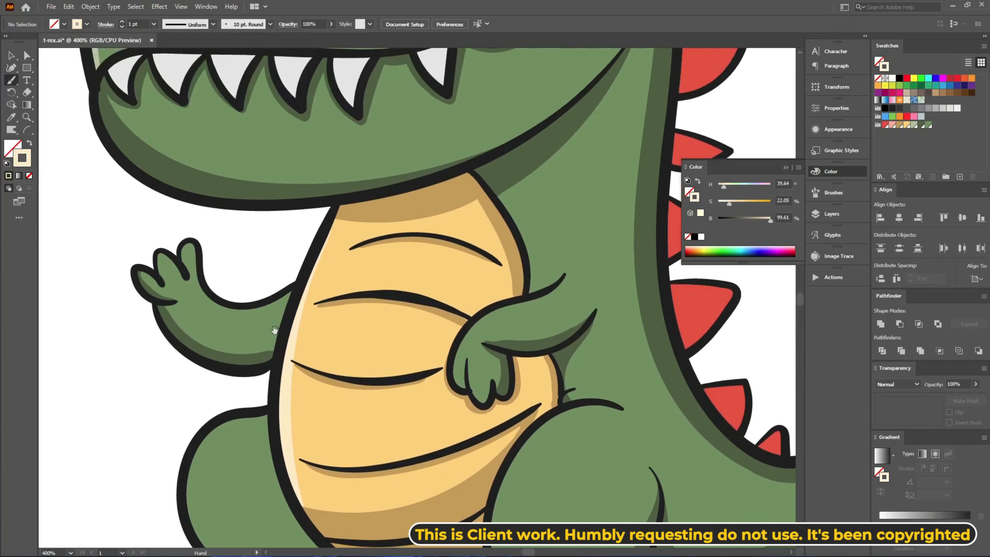
pyautogui.scroll(2, 302, 371)
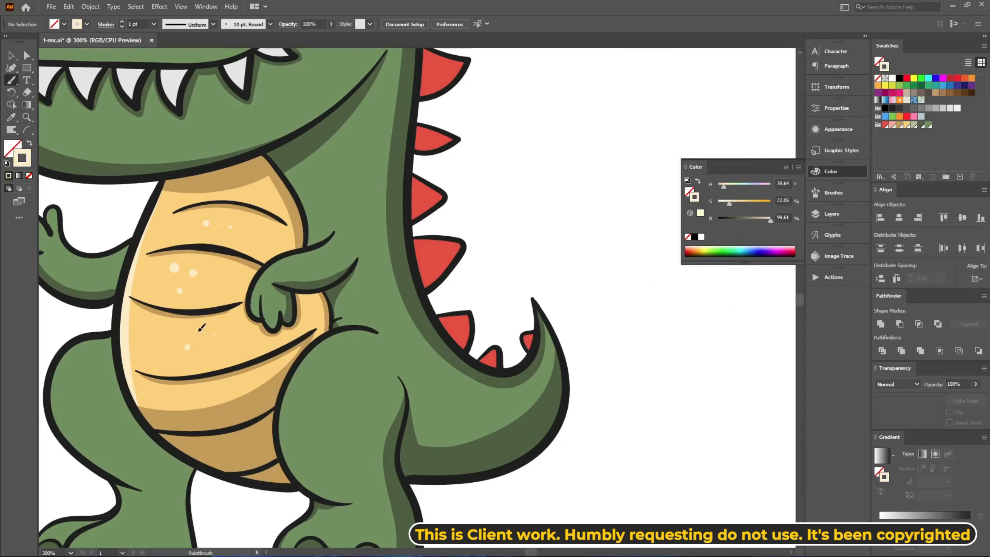
pyautogui.moveTo(214, 229); pyautogui.dragTo(293, 312)
pyautogui.moveTo(250, 277); pyautogui.dragTo(289, 362)
pyautogui.moveTo(286, 325); pyautogui.dragTo(339, 393)
# Pick up the snout highlight's pale green and add a cluster of Blob Brush dots on the forehead
pyautogui.press('v')
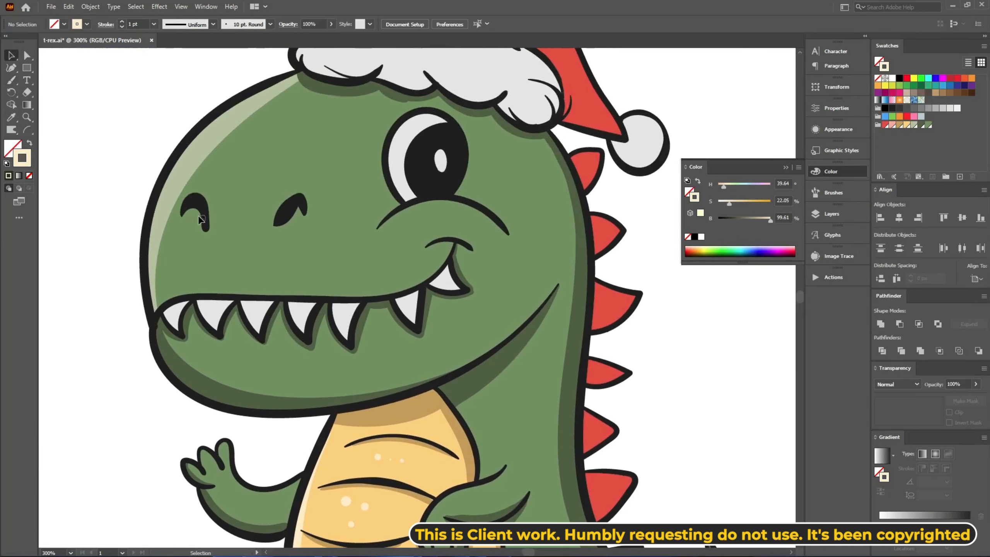
pyautogui.click(208, 135)
pyautogui.hotkey('ctrl', 'shift', 'a')
pyautogui.hotkey('shift', 'b')
pyautogui.moveTo(268, 134); pyautogui.dragTo(234, 168)
pyautogui.click(229, 176)
pyautogui.click(240, 165)
pyautogui.click(225, 161)
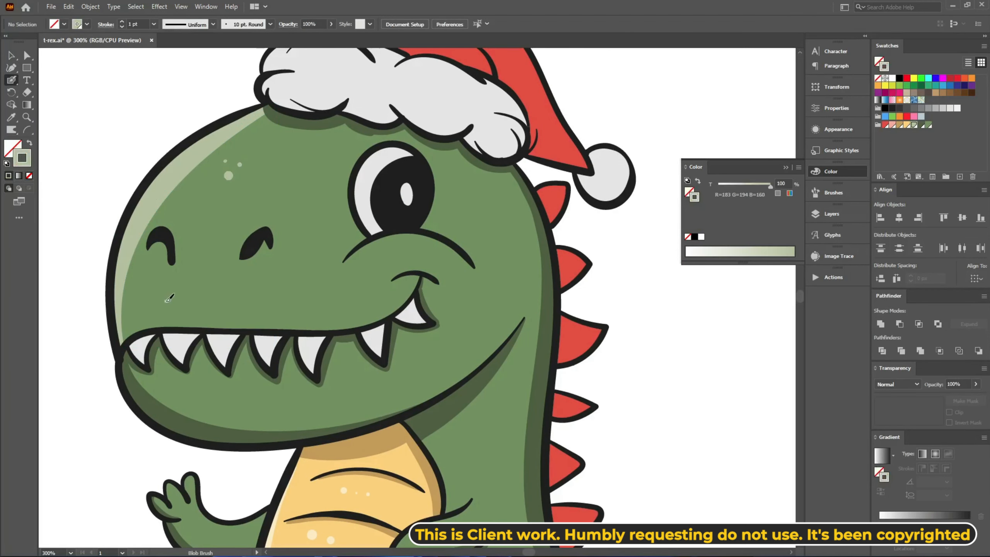
# Add pale green dots between the nostril and eye and above the mouth, and highlight the nostrils' inner edges
pyautogui.click(302, 212)
pyautogui.click(299, 206)
pyautogui.click(290, 211)
pyautogui.click(304, 222)
pyautogui.moveTo(263, 296); pyautogui.dragTo(273, 267)
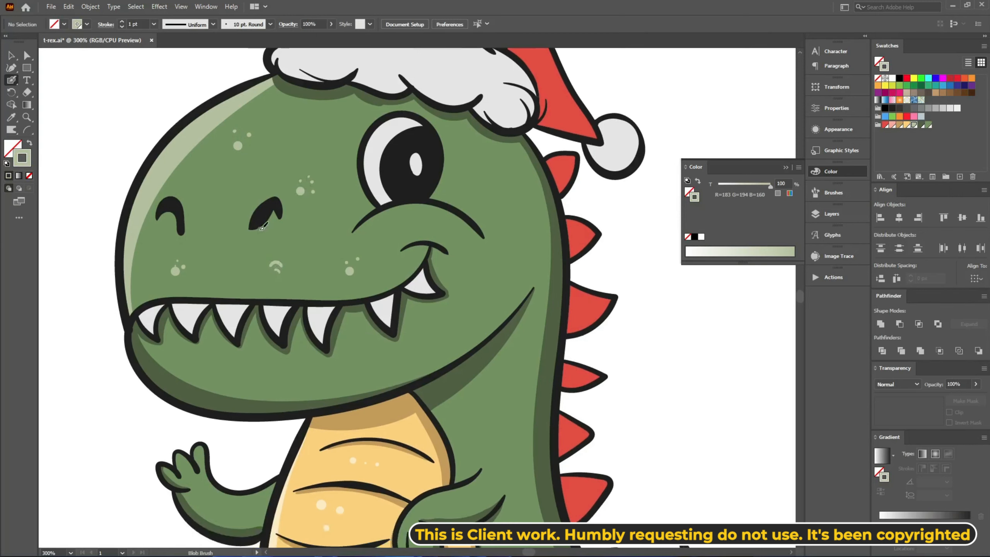
pyautogui.moveTo(160, 221); pyautogui.dragTo(177, 224)
# Add small pale green dots on the head behind the eye
pyautogui.moveTo(292, 281)
pyautogui.mouseDown()
pyautogui.moveTo(305, 311)
pyautogui.moveTo(217, 248)
pyautogui.mouseUp()
pyautogui.click(430, 144)
pyautogui.click(419, 150)
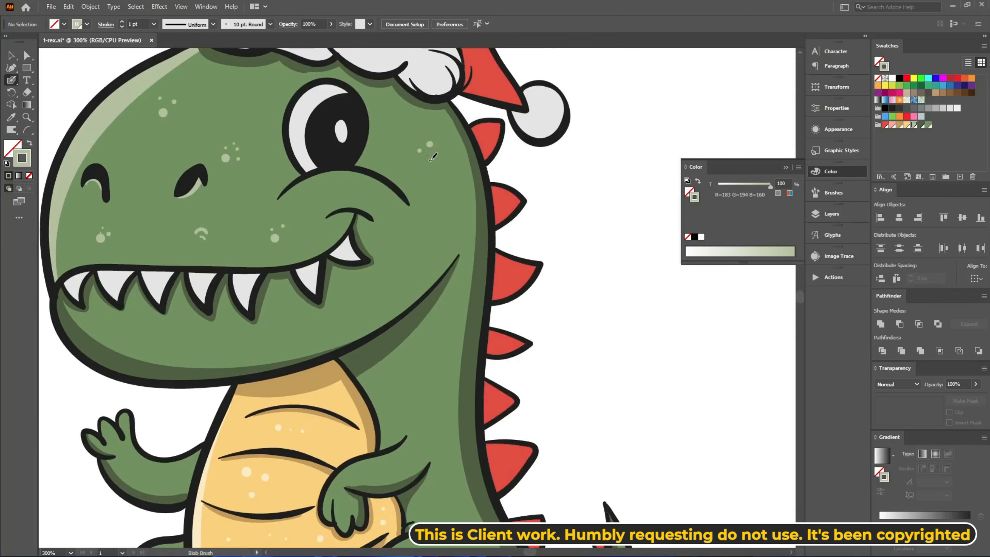
# Paint a pale green highlight along the near thigh's front edge
pyautogui.moveTo(300, 303); pyautogui.dragTo(304, 261)
pyautogui.hotkey('ctrl', '-')
pyautogui.moveTo(525, 392); pyautogui.dragTo(481, 208)
pyautogui.hotkey('ctrl', '=')
pyautogui.hotkey('ctrl', '=')
pyautogui.moveTo(348, 185)
pyautogui.mouseDown()
pyautogui.moveTo(424, 151)
pyautogui.moveTo(393, 162)
pyautogui.moveTo(368, 371)
pyautogui.mouseUp()
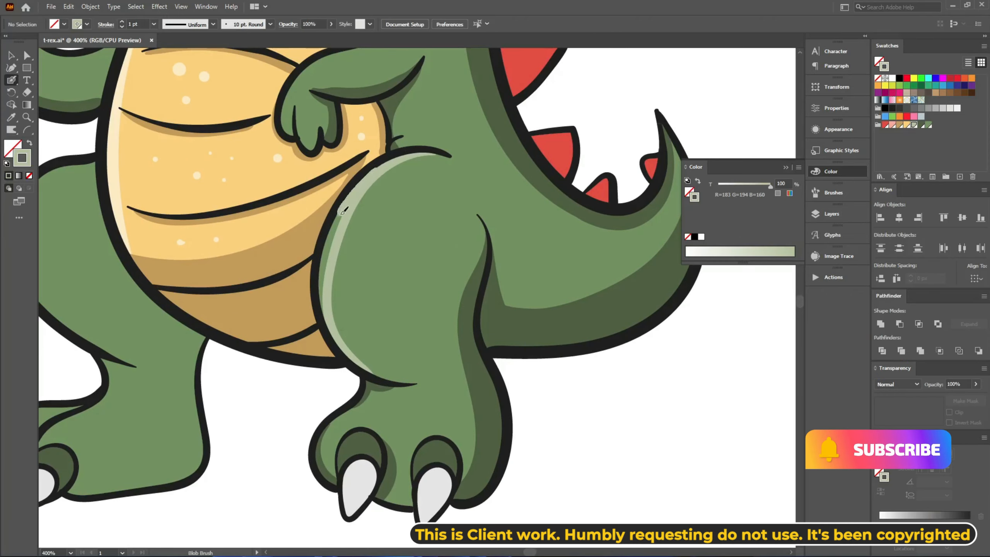
pyautogui.moveTo(343, 212); pyautogui.dragTo(325, 314)
# Unlock the shadow layer and, in the near leg shadow's dark green, outline a shadow on the far thigh beside the belly
pyautogui.moveTo(113, 308)
pyautogui.mouseDown()
pyautogui.moveTo(271, 280)
pyautogui.moveTo(277, 298)
pyautogui.mouseUp()
pyautogui.click(831, 215)
pyautogui.click(705, 247)
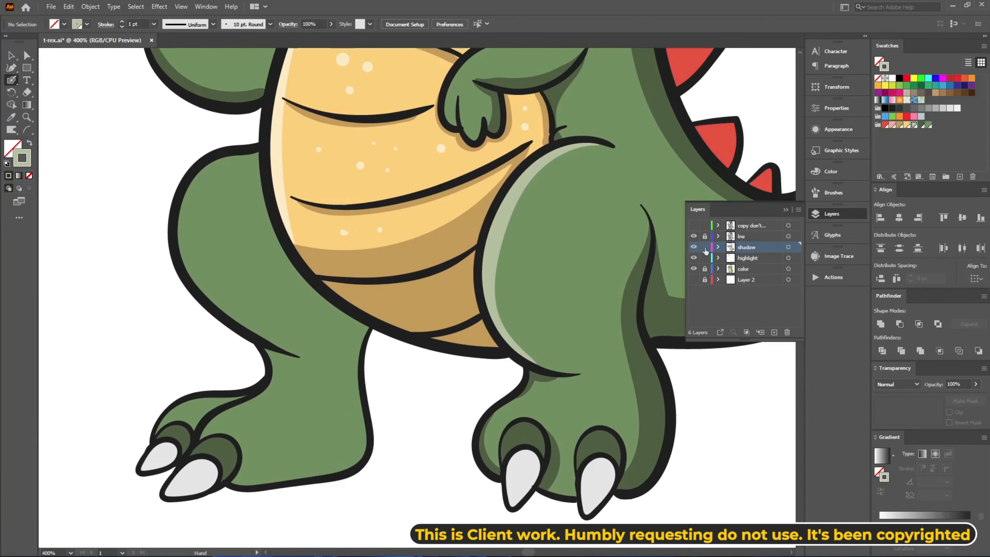
pyautogui.press('v')
pyautogui.click(654, 394)
pyautogui.hotkey('shift', 'b')
pyautogui.moveTo(402, 372); pyautogui.dragTo(387, 338)
pyautogui.moveTo(243, 115)
pyautogui.mouseDown()
pyautogui.moveTo(346, 306)
pyautogui.moveTo(389, 228)
pyautogui.mouseUp()
pyautogui.hotkey('ctrl', 'shift', 'a')
# Shade the far lower leg's back edge and the bottom of its foot in dark green
pyautogui.moveTo(381, 307)
pyautogui.mouseDown()
pyautogui.moveTo(281, 363)
pyautogui.moveTo(317, 363)
pyautogui.mouseUp()
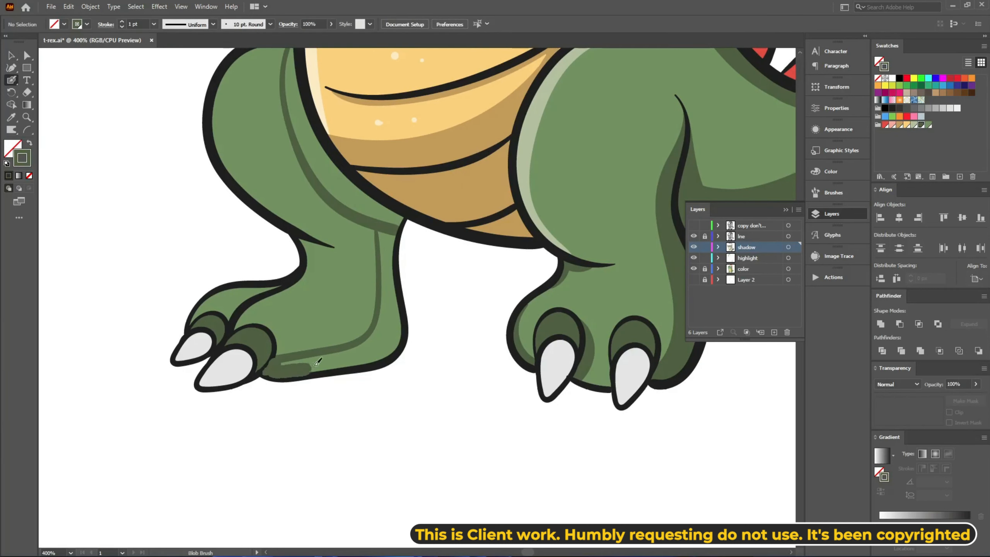
pyautogui.moveTo(392, 246)
pyautogui.mouseDown()
pyautogui.moveTo(364, 351)
pyautogui.moveTo(310, 362)
pyautogui.mouseUp()
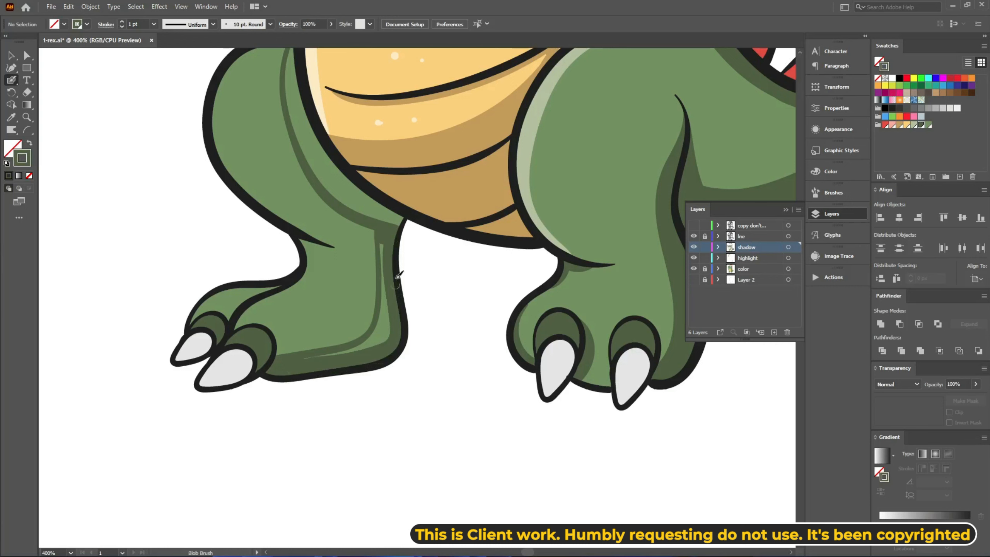
pyautogui.moveTo(388, 305); pyautogui.dragTo(363, 346)
# Fill in the dark green shadow on the far thigh along the belly's edge
pyautogui.moveTo(303, 56)
pyautogui.mouseDown()
pyautogui.moveTo(259, 157)
pyautogui.moveTo(268, 229)
pyautogui.moveTo(358, 317)
pyautogui.mouseUp()
pyautogui.moveTo(257, 230)
pyautogui.mouseDown()
pyautogui.moveTo(289, 273)
pyautogui.moveTo(350, 320)
pyautogui.mouseUp()
pyautogui.moveTo(288, 291); pyautogui.dragTo(343, 354)
pyautogui.press('v')
pyautogui.click(343, 351)
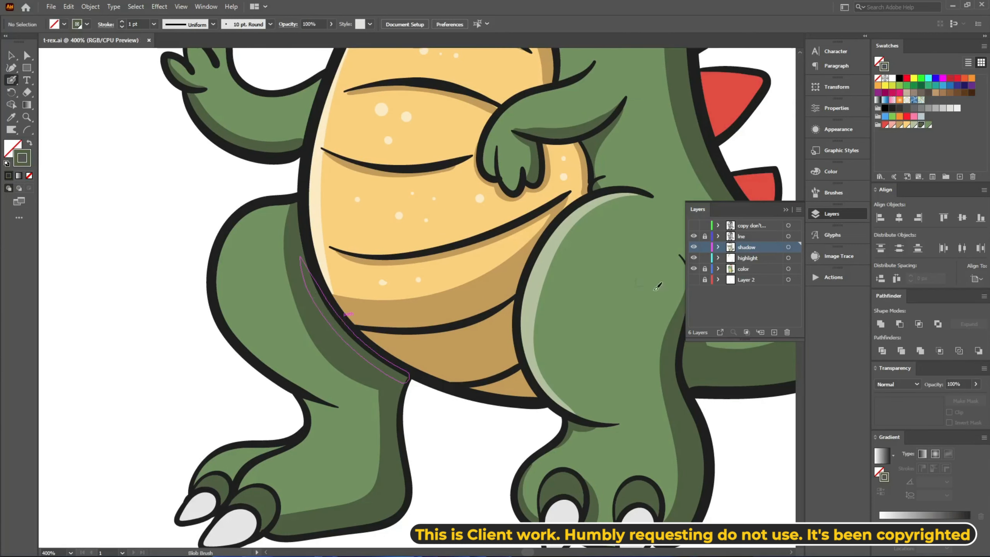
# Lock the shadow layer and paint a pale green highlight along the far thigh's front edge on the highlight layer
pyautogui.click(704, 247)
pyautogui.click(342, 345)
pyautogui.press('Delete')
pyautogui.moveTo(304, 155); pyautogui.dragTo(326, 367)
pyautogui.scroll(-10, 159, 185)
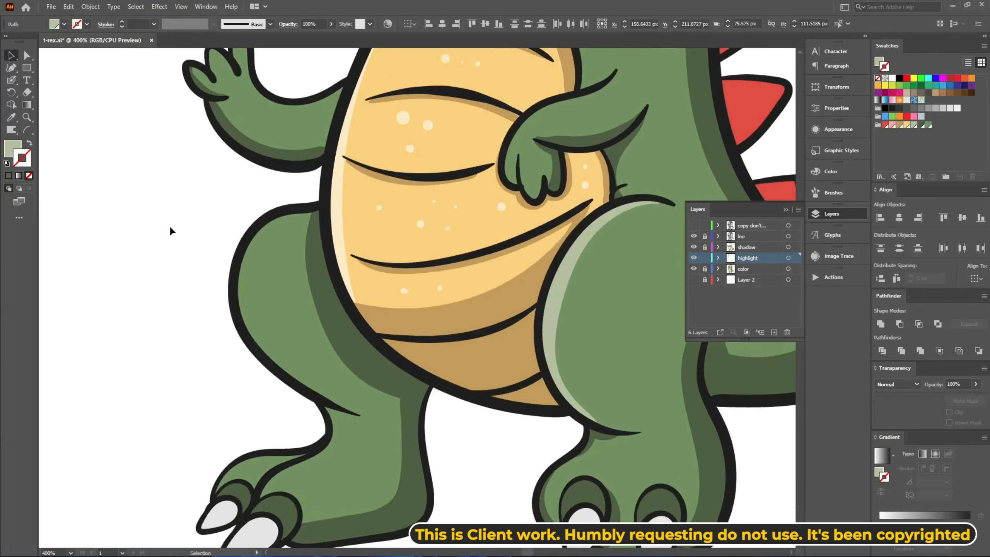
pyautogui.hotkey('shift', 'b')
pyautogui.moveTo(294, 133)
pyautogui.mouseDown()
pyautogui.moveTo(253, 201)
pyautogui.moveTo(291, 294)
pyautogui.moveTo(290, 135)
pyautogui.mouseUp()
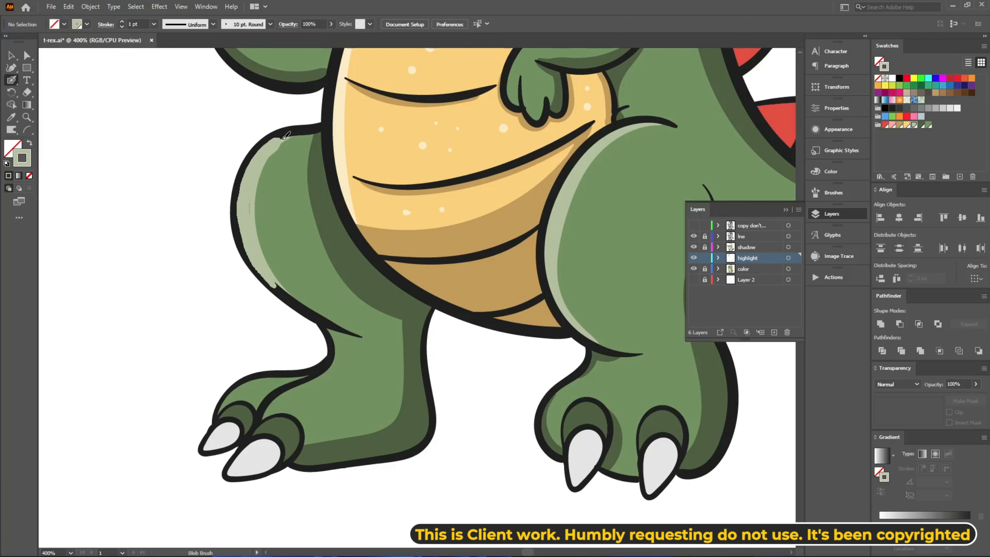
# Paint pale green highlights along the upper edges of the far foot's toes and save the file
pyautogui.moveTo(243, 384)
pyautogui.mouseDown()
pyautogui.moveTo(259, 407)
pyautogui.moveTo(253, 376)
pyautogui.mouseUp()
pyautogui.moveTo(243, 379); pyautogui.dragTo(292, 354)
pyautogui.hotkey('ctrl', 'z')
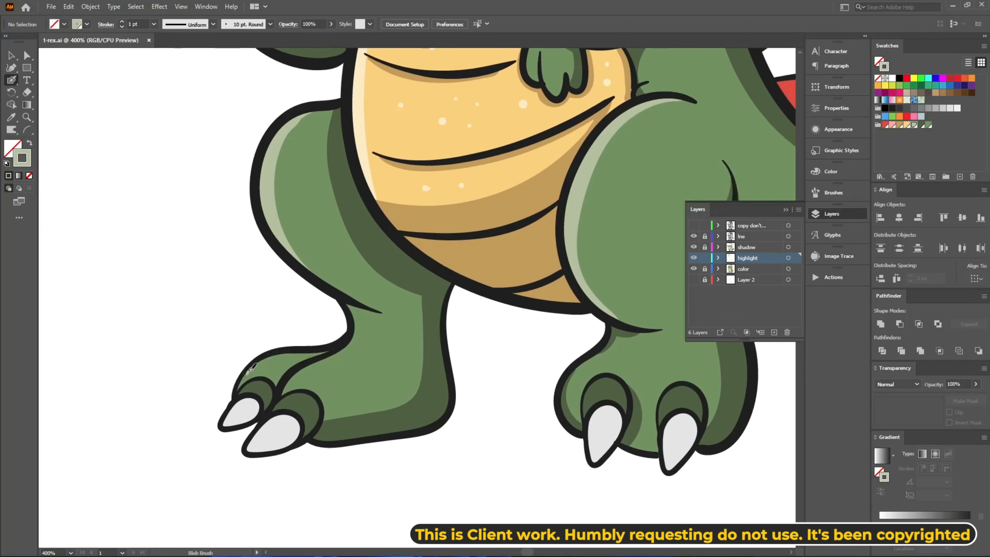
pyautogui.moveTo(244, 376); pyautogui.dragTo(317, 355)
pyautogui.hotkey('ctrl', 's')
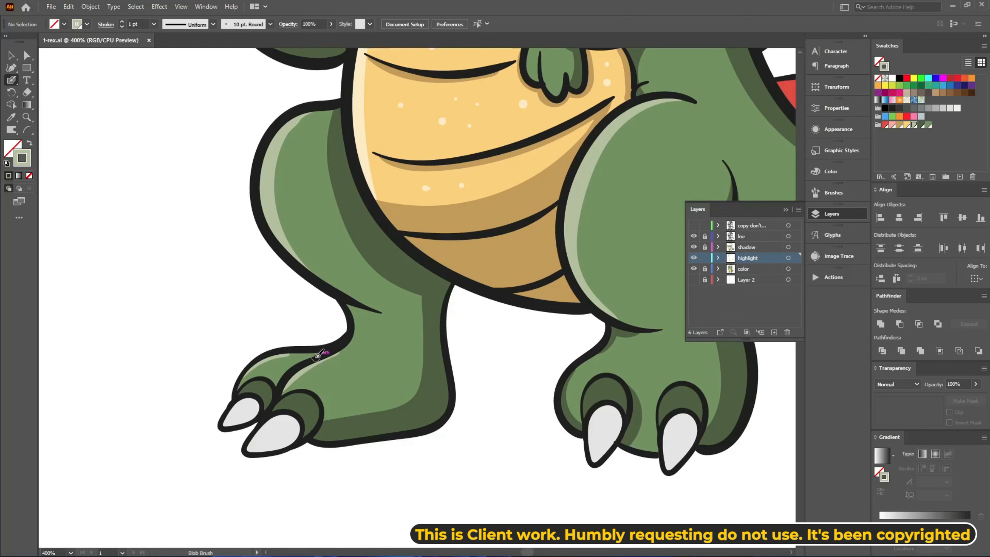
# Dot pale green speckles on both thighs and paint a highlight on the body just above the near arm
pyautogui.keyDown('ctrl'); pyautogui.keyDown('alt'); pyautogui.click(359, 316); pyautogui.keyUp('alt'); pyautogui.keyUp('ctrl')
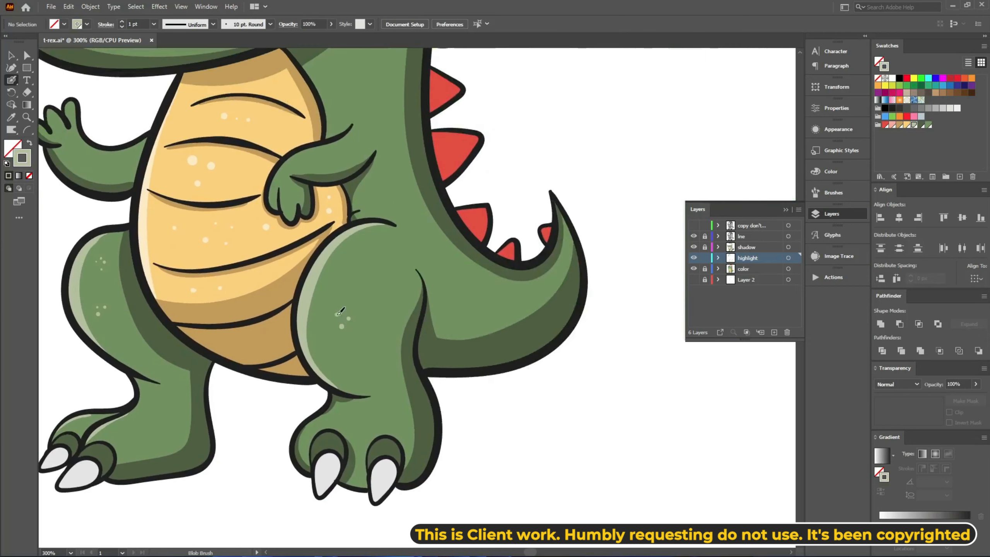
pyautogui.moveTo(363, 146); pyautogui.dragTo(375, 317)
pyautogui.keyDown('ctrl'); pyautogui.click(354, 326); pyautogui.keyUp('ctrl')
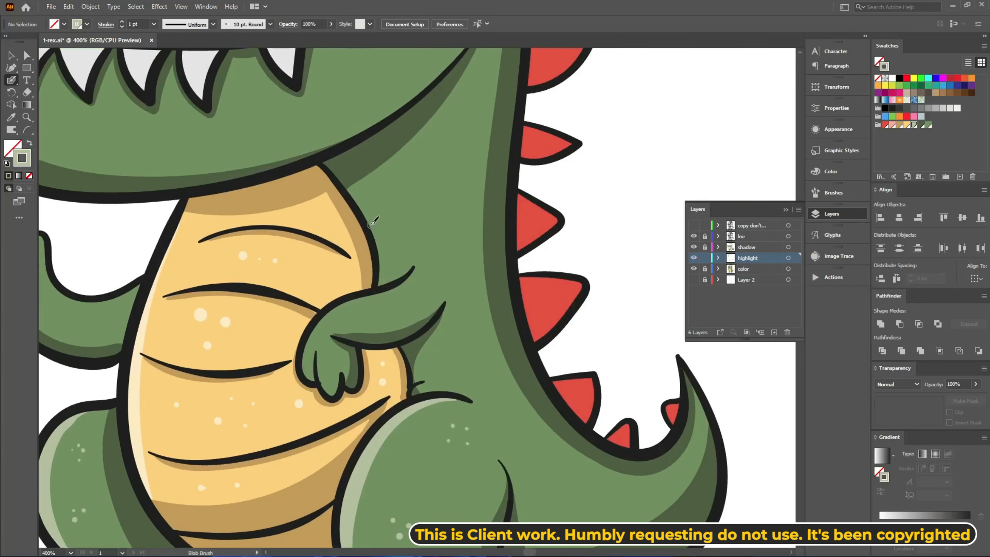
pyautogui.moveTo(413, 269); pyautogui.dragTo(388, 281)
pyautogui.moveTo(360, 289); pyautogui.dragTo(386, 273)
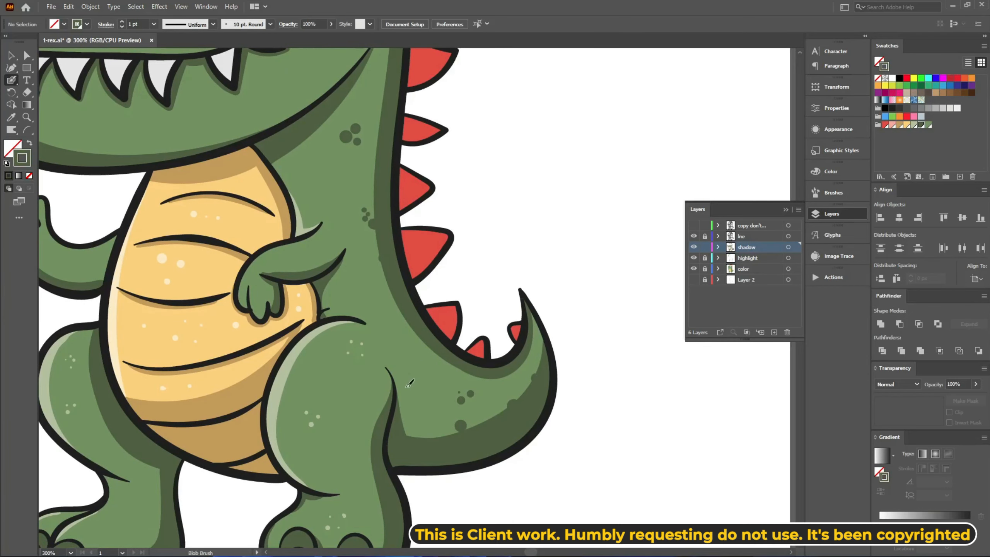
# Dot dark green speckles along the lower jaw on the shadow layer
pyautogui.moveTo(400, 152); pyautogui.dragTo(440, 320)
pyautogui.moveTo(290, 333); pyautogui.dragTo(504, 403)
pyautogui.click(291, 378)
pyautogui.click(310, 382)
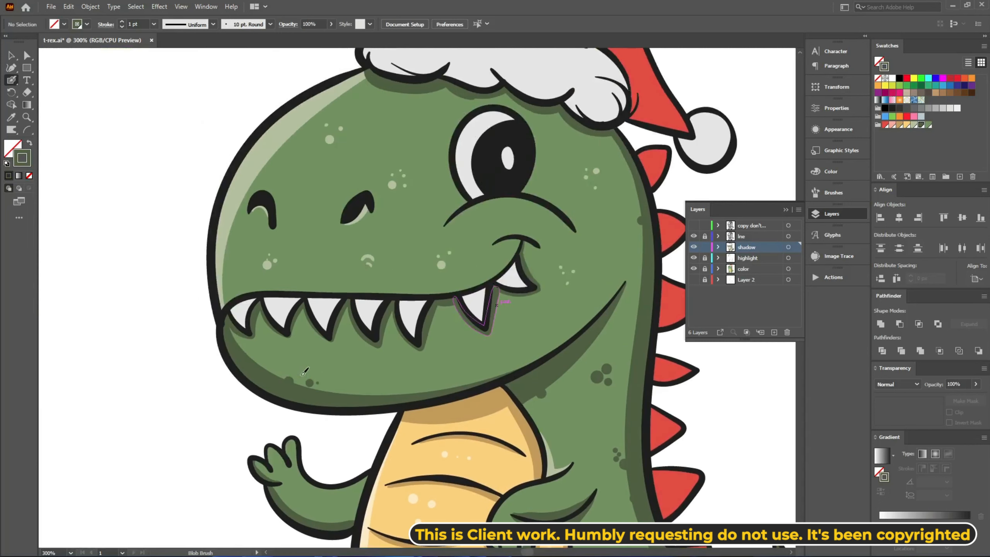
# Dot dark green speckles on the forehead below the hat's fur trim and on the cheek behind the smile
pyautogui.moveTo(328, 296); pyautogui.dragTo(316, 377)
pyautogui.click(434, 174)
pyautogui.moveTo(433, 177)
pyautogui.mouseDown()
pyautogui.moveTo(298, 142)
pyautogui.moveTo(451, 131)
pyautogui.mouseUp()
pyautogui.click(466, 222)
pyautogui.click(489, 256)
pyautogui.moveTo(488, 269); pyautogui.dragTo(504, 257)
# Dot dark green speckles on the far lower leg and save the file
pyautogui.hotkey('ctrl', '-')
pyautogui.hotkey('ctrl', '-')
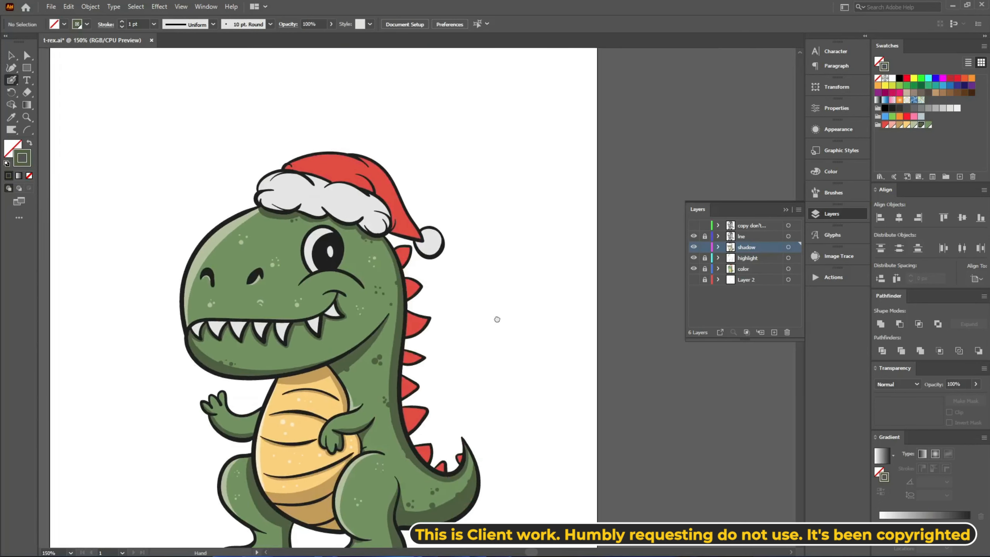
pyautogui.moveTo(409, 417); pyautogui.dragTo(446, 263)
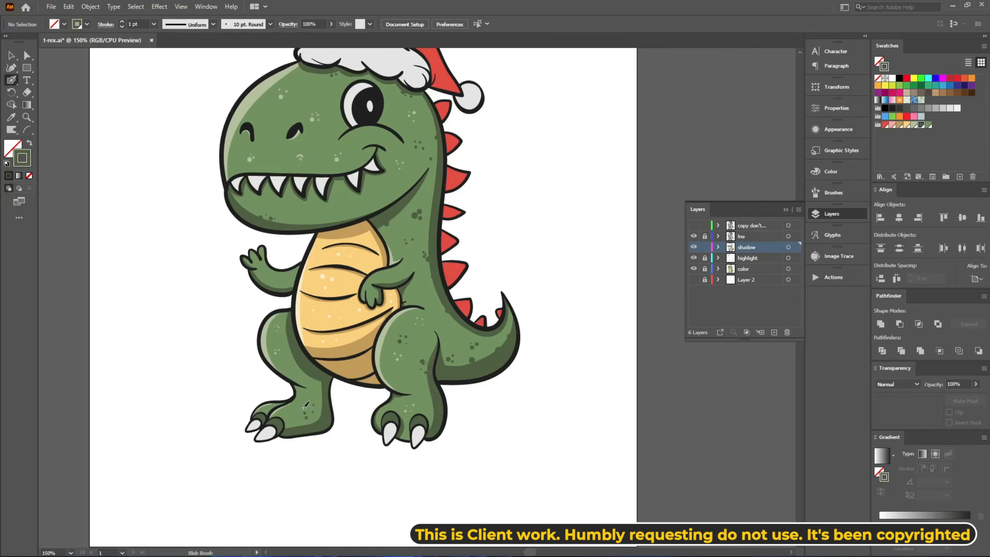
pyautogui.click(293, 358)
pyautogui.click(301, 398)
pyautogui.hotkey('ctrl', 's')
# Paint a dark green shadow beneath the curved cheek line under the eye, redoing the stroke until it follows the line
pyautogui.moveTo(380, 150); pyautogui.dragTo(427, 332)
pyautogui.hotkey('ctrl', '+')
pyautogui.hotkey('ctrl', '+')
pyautogui.moveTo(490, 320)
pyautogui.mouseDown()
pyautogui.moveTo(437, 312)
pyautogui.moveTo(419, 326)
pyautogui.mouseUp()
pyautogui.scroll(2, 368, 312)
pyautogui.hotkey('ctrl', 'z')
pyautogui.moveTo(397, 290); pyautogui.dragTo(582, 290)
pyautogui.hotkey('ctrl', 'z')
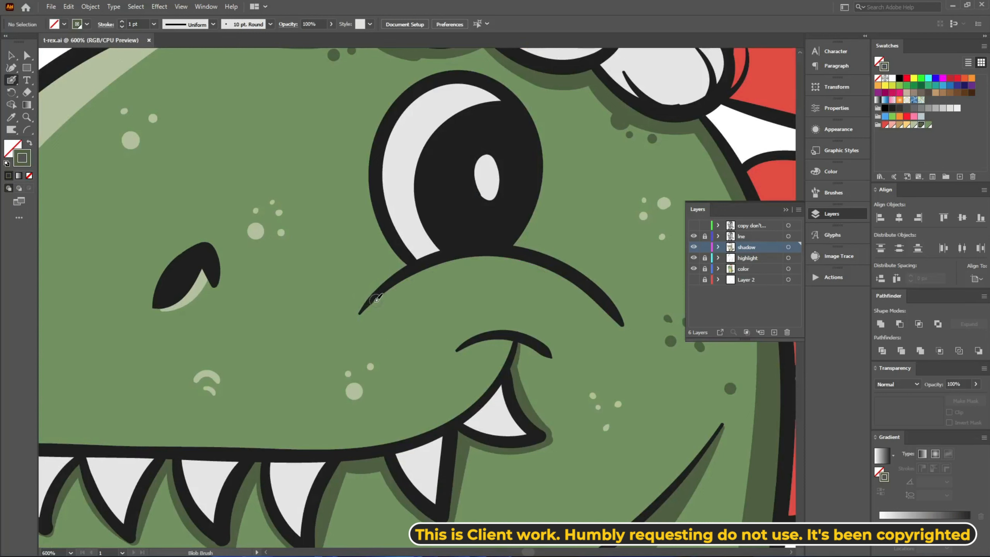
pyautogui.hotkey('ctrl', 'z')
pyautogui.moveTo(373, 300)
pyautogui.mouseDown()
pyautogui.moveTo(561, 279)
pyautogui.moveTo(498, 267)
pyautogui.moveTo(599, 298)
pyautogui.moveTo(447, 268)
pyautogui.mouseUp()
pyautogui.hotkey('ctrl', 'z')
pyautogui.hotkey('ctrl', 'z')
pyautogui.moveTo(392, 285); pyautogui.dragTo(482, 266)
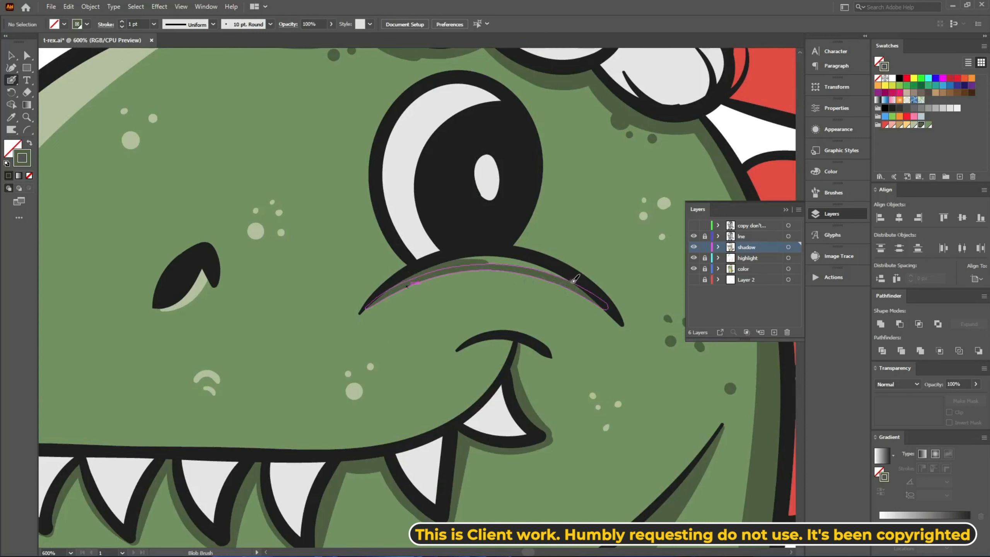
pyautogui.moveTo(573, 280); pyautogui.dragTo(466, 259)
# Sample the hat's red, switch the color sliders to HSB and darken it to 76.08% brightness
pyautogui.moveTo(577, 336); pyautogui.dragTo(316, 463)
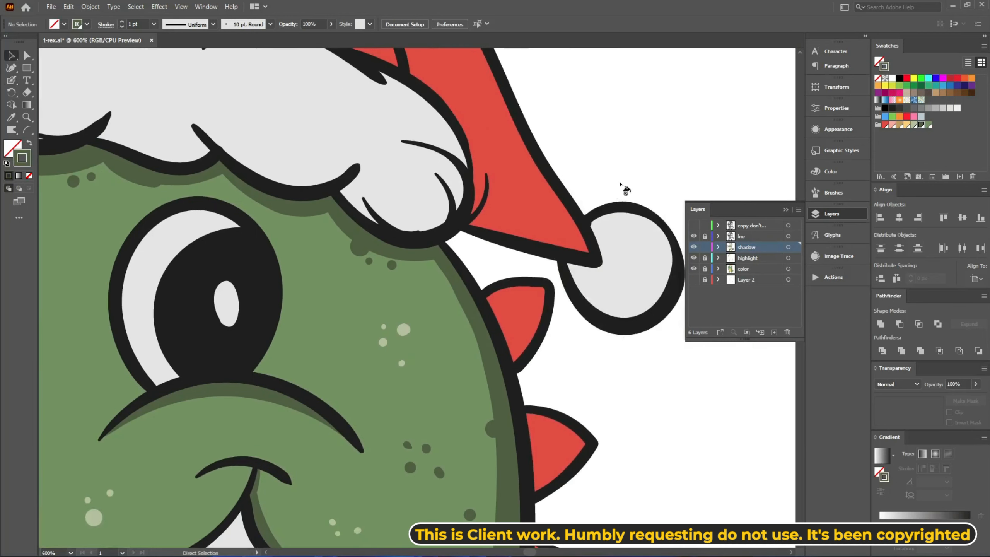
pyautogui.press('i')
pyautogui.click(523, 176)
pyautogui.doubleClick(13, 148)
pyautogui.click(608, 234)
pyautogui.click(831, 194)
pyautogui.click(828, 172)
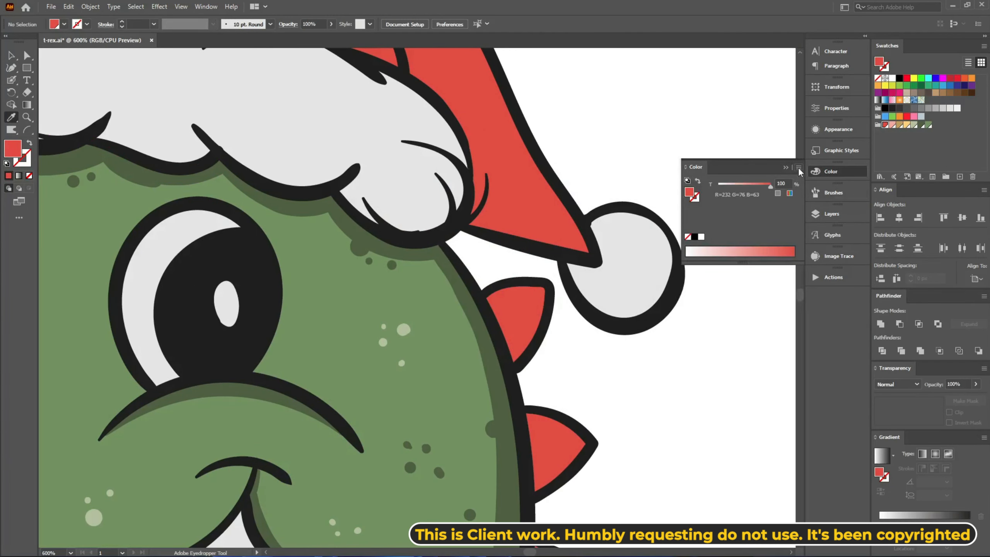
pyautogui.click(798, 171)
pyautogui.click(766, 232)
# Make the dark red the stroke color and paint a shadow on the hat above the fur trim, inside the curved fold
pyautogui.press('b')
pyautogui.moveTo(517, 170); pyautogui.dragTo(529, 186)
pyautogui.hotkey('ctrl', 'z')
pyautogui.keyDown('ctrl'); pyautogui.keyDown('alt'); pyautogui.click(604, 162); pyautogui.keyUp('alt'); pyautogui.keyUp('ctrl')
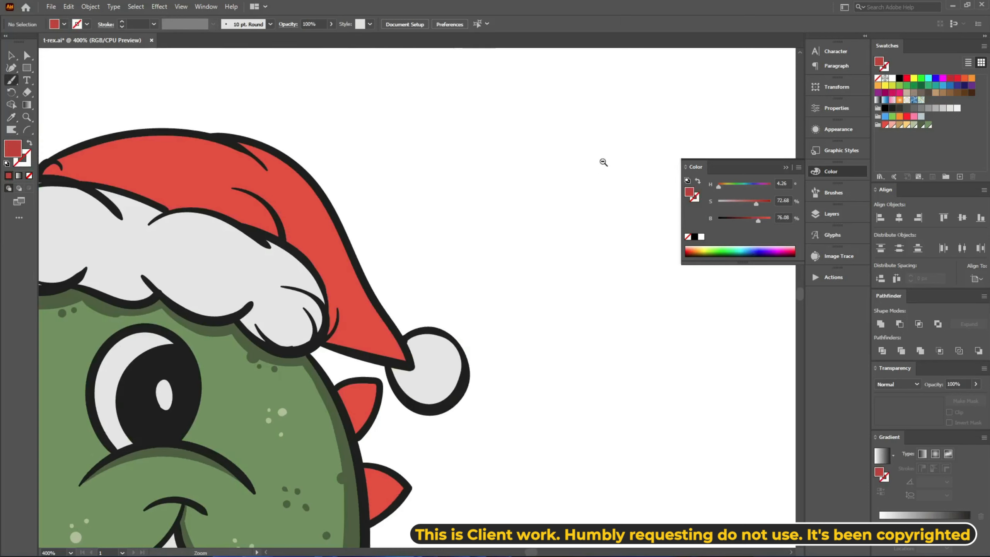
pyautogui.moveTo(378, 165); pyautogui.dragTo(440, 210)
pyautogui.hotkey('ctrl', '+')
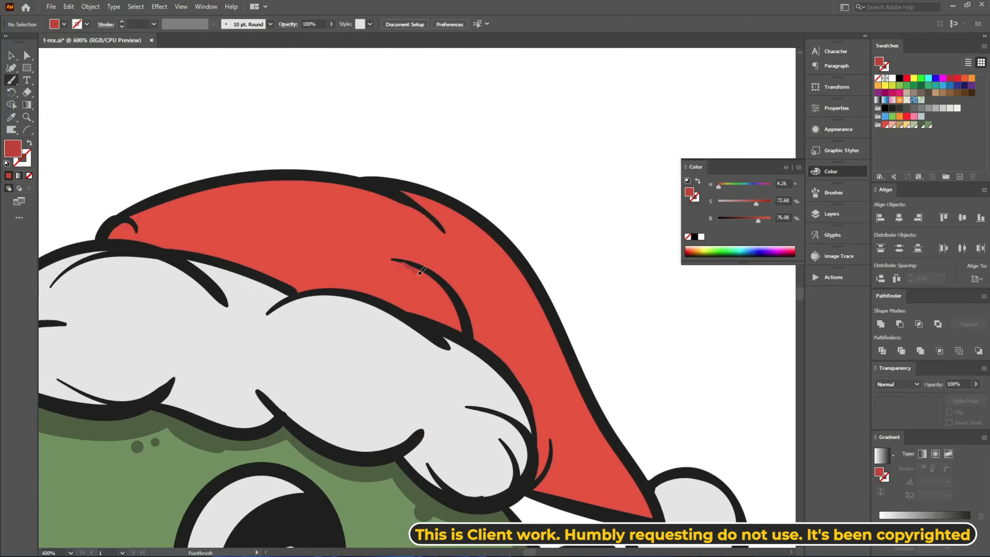
pyautogui.hotkey('shift', 'x')
pyautogui.moveTo(298, 290)
pyautogui.mouseDown()
pyautogui.moveTo(452, 322)
pyautogui.moveTo(370, 292)
pyautogui.moveTo(386, 295)
pyautogui.moveTo(450, 318)
pyautogui.mouseUp()
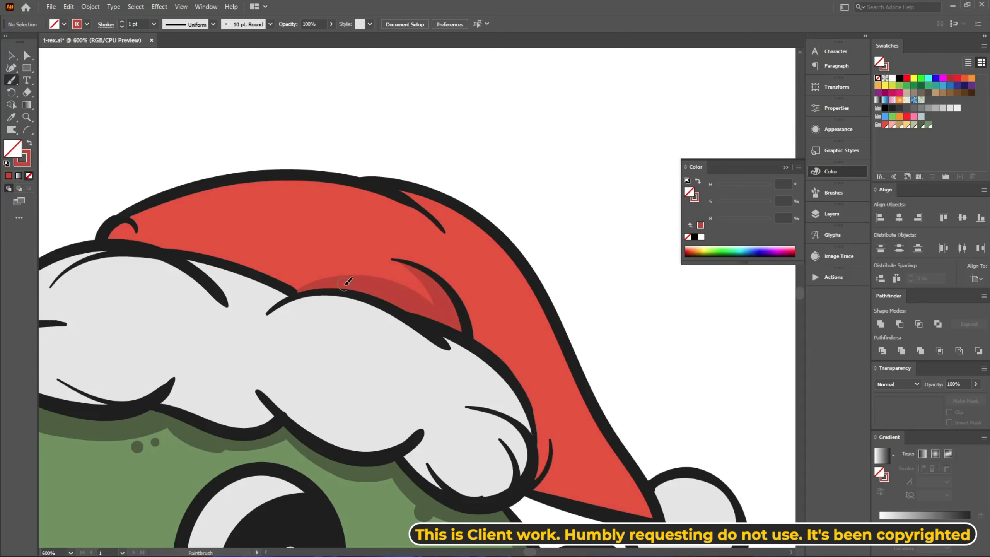
# Paint a thin dark red shadow beside the crease where the hat's tail leaves the fur trim
pyautogui.moveTo(574, 382); pyautogui.dragTo(300, 219)
pyautogui.hotkey('ctrl', '+')
pyautogui.hotkey('ctrl', '+')
pyautogui.moveTo(196, 430)
pyautogui.mouseDown()
pyautogui.moveTo(380, 311)
pyautogui.moveTo(363, 311)
pyautogui.mouseUp()
pyautogui.moveTo(307, 144); pyautogui.dragTo(299, 235)
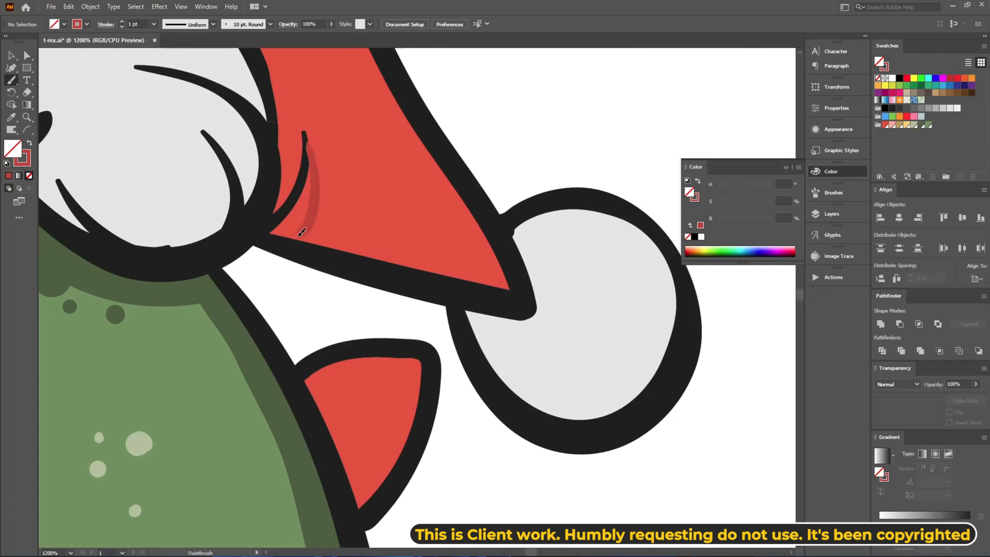
pyautogui.moveTo(370, 238); pyautogui.dragTo(515, 290)
pyautogui.hotkey('ctrl', 'z')
# Extend the dark red shadow along the lower edge of the hat's tail up to its tip
pyautogui.hotkey('shift', 'b')
pyautogui.hotkey('ctrl', 'a')
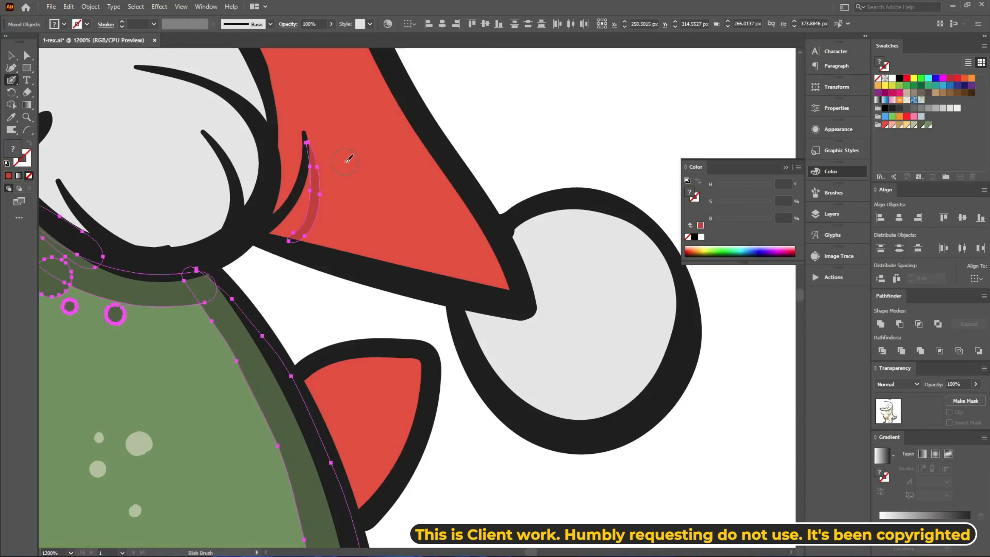
pyautogui.press('v')
pyautogui.moveTo(323, 209)
pyautogui.mouseDown()
pyautogui.moveTo(305, 220)
pyautogui.moveTo(510, 284)
pyautogui.mouseUp()
pyautogui.hotkey('ctrl', 'shift', 'a')
pyautogui.press('b')
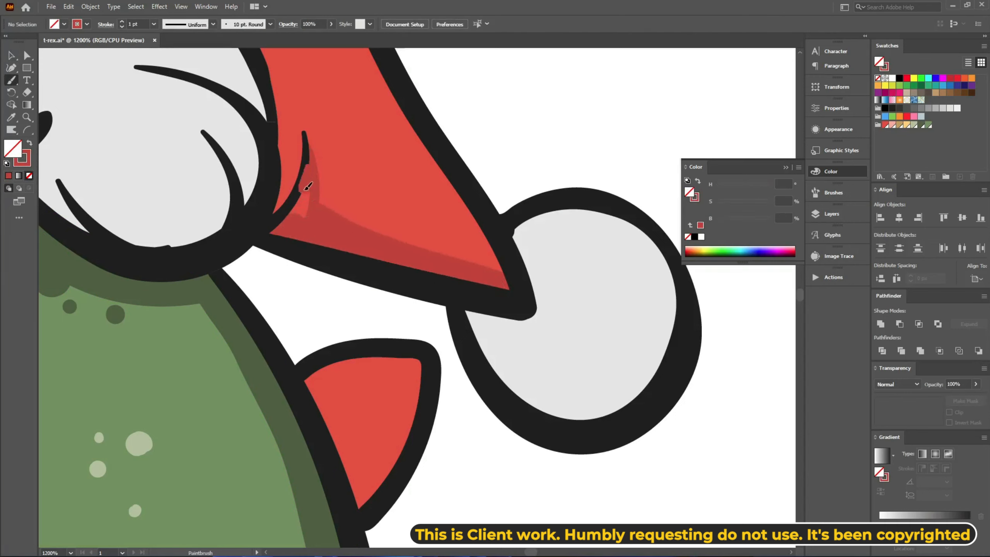
# Sample the hat's base red and lighten it to 56.86% saturation and 100% brightness
pyautogui.keyDown('ctrl'); pyautogui.keyDown('alt'); pyautogui.click(518, 177); pyautogui.keyUp('alt'); pyautogui.keyUp('ctrl')
pyautogui.keyDown('ctrl'); pyautogui.keyDown('alt'); pyautogui.click(491, 183); pyautogui.keyUp('alt'); pyautogui.keyUp('ctrl')
pyautogui.moveTo(257, 121)
pyautogui.mouseDown()
pyautogui.moveTo(596, 132)
pyautogui.moveTo(669, 156)
pyautogui.mouseUp()
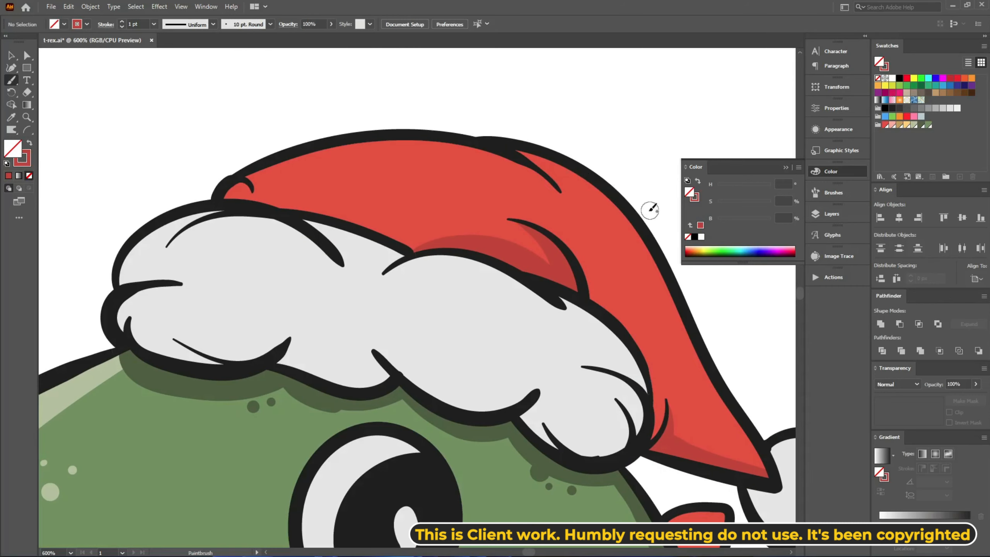
pyautogui.press('i')
pyautogui.click(636, 216)
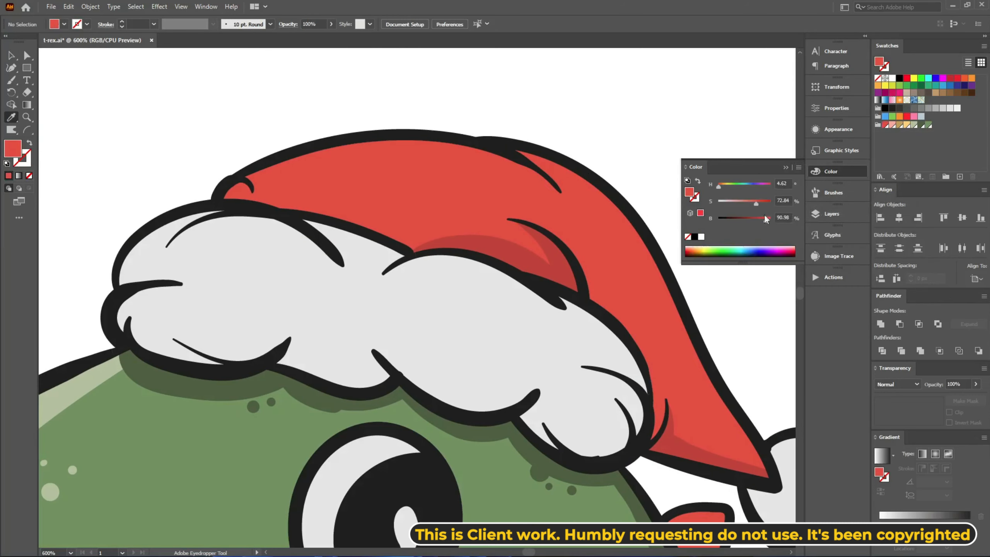
pyautogui.hotkey('shift', 'b')
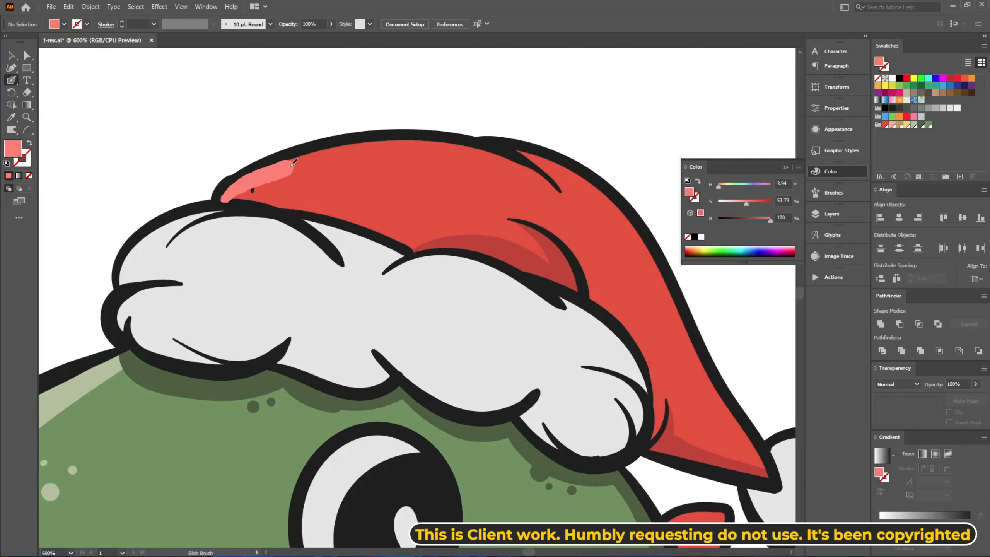
pyautogui.moveTo(742, 205); pyautogui.dragTo(747, 204)
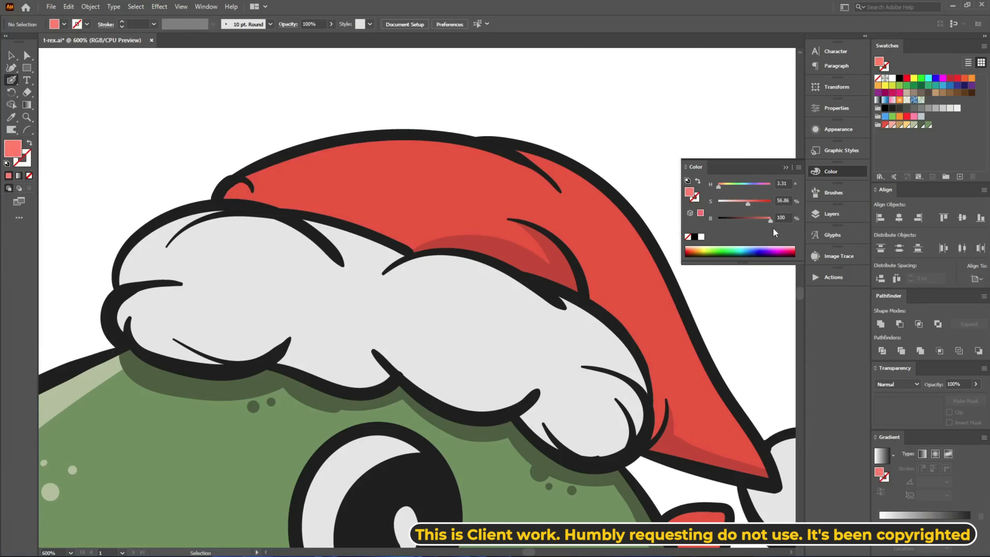
# Paint a light red highlight along the hat's upper edge up to the fold and save the file
pyautogui.moveTo(226, 198)
pyautogui.mouseDown()
pyautogui.moveTo(381, 150)
pyautogui.moveTo(558, 187)
pyautogui.mouseUp()
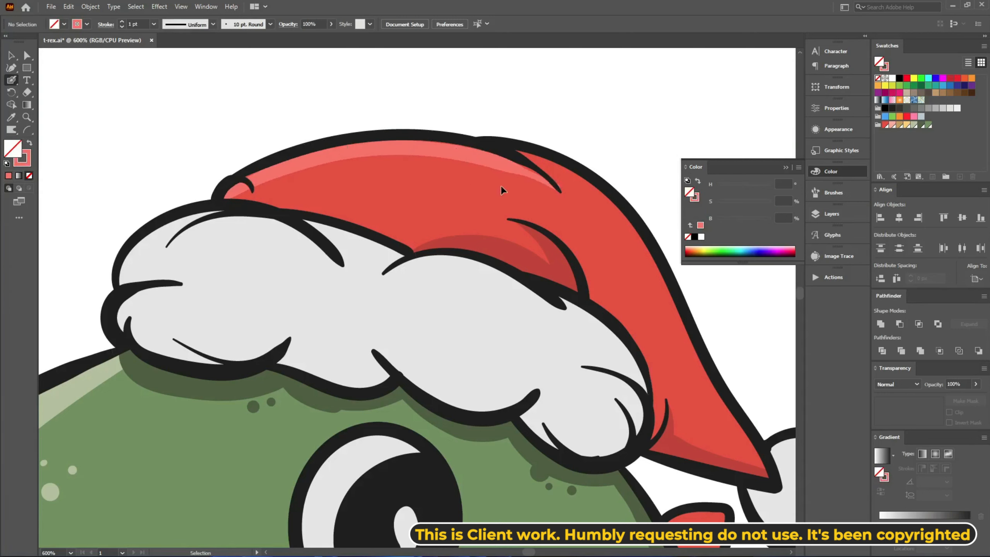
pyautogui.moveTo(483, 187); pyautogui.dragTo(343, 177)
pyautogui.moveTo(87, 179); pyautogui.dragTo(105, 170)
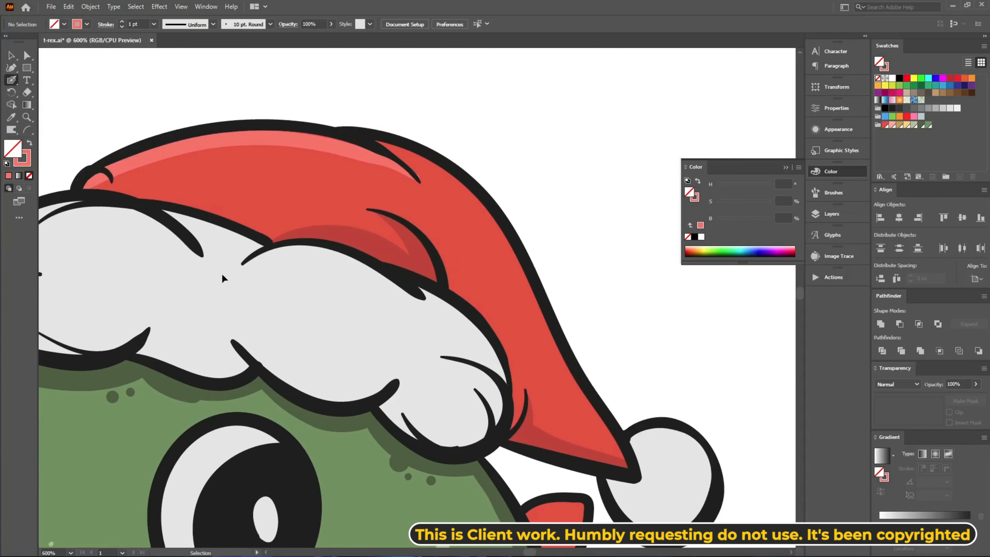
pyautogui.hotkey('ctrl', 's')
# Sample the fur trim's off-white, darken it to gray and shade the front puff's lower edge
pyautogui.moveTo(349, 288); pyautogui.dragTo(525, 254)
pyautogui.press('i')
pyautogui.click(457, 314)
pyautogui.hotkey('shift', 'b')
pyautogui.moveTo(764, 220); pyautogui.dragTo(757, 221)
pyautogui.moveTo(200, 245)
pyautogui.mouseDown()
pyautogui.moveTo(255, 306)
pyautogui.moveTo(323, 301)
pyautogui.moveTo(161, 287)
pyautogui.moveTo(290, 311)
pyautogui.moveTo(316, 304)
pyautogui.mouseUp()
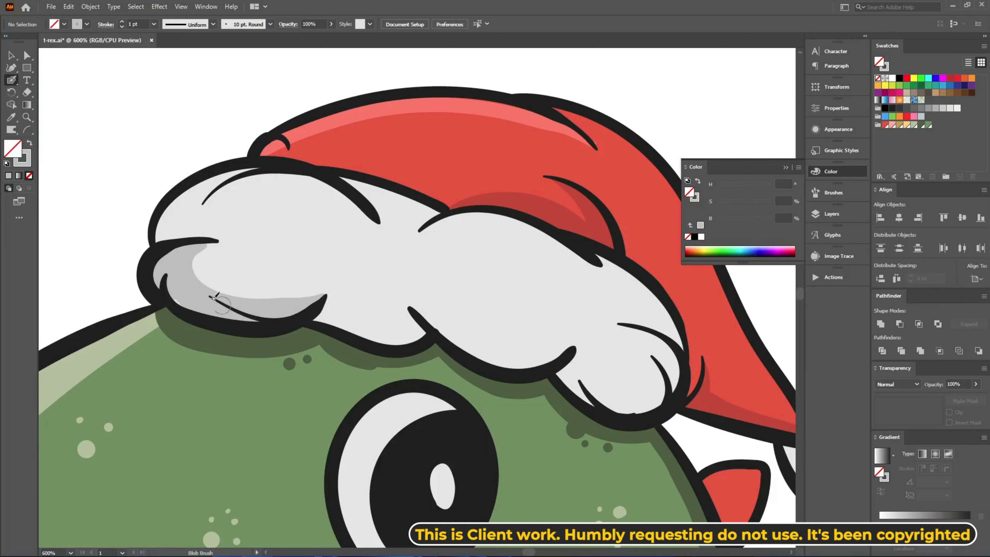
# Paint gray shadows along the lower edges of the fur trim's middle puffs
pyautogui.moveTo(340, 357)
pyautogui.mouseDown()
pyautogui.moveTo(212, 314)
pyautogui.moveTo(176, 317)
pyautogui.mouseUp()
pyautogui.moveTo(168, 245)
pyautogui.mouseDown()
pyautogui.moveTo(135, 279)
pyautogui.moveTo(250, 281)
pyautogui.mouseUp()
pyautogui.moveTo(249, 283); pyautogui.dragTo(186, 254)
pyautogui.moveTo(180, 225)
pyautogui.mouseDown()
pyautogui.moveTo(287, 294)
pyautogui.moveTo(344, 271)
pyautogui.mouseUp()
pyautogui.moveTo(360, 268); pyautogui.dragTo(332, 235)
pyautogui.hotkey('ctrl', 'z')
# Paint a gray shadow around the bottom and back of the fur trim's last puff
pyautogui.moveTo(156, 185); pyautogui.dragTo(317, 246)
pyautogui.moveTo(319, 250)
pyautogui.mouseDown()
pyautogui.moveTo(284, 219)
pyautogui.moveTo(369, 228)
pyautogui.moveTo(376, 220)
pyautogui.mouseUp()
pyautogui.moveTo(377, 230); pyautogui.dragTo(326, 272)
pyautogui.moveTo(276, 238); pyautogui.dragTo(311, 271)
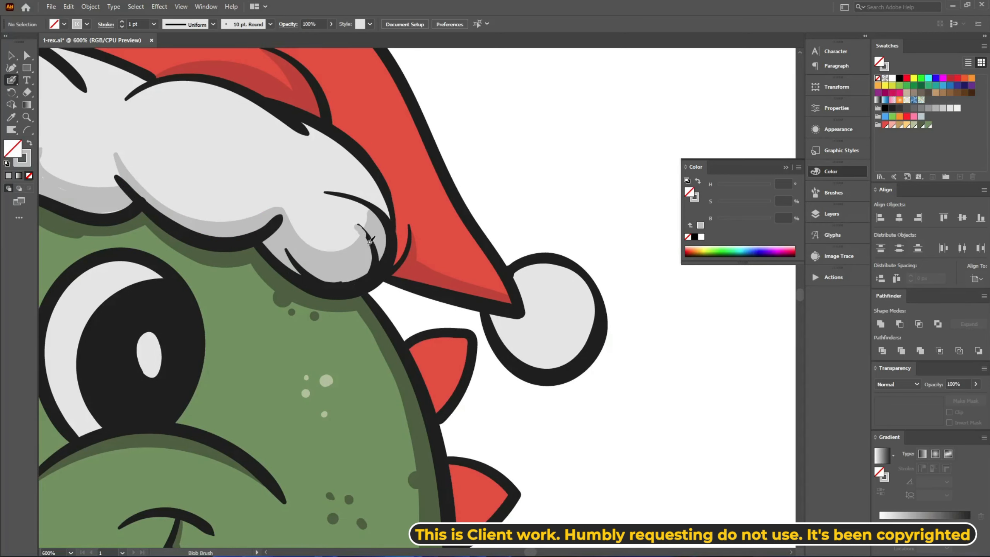
# Paint a gray shadow along the lower and outer edge of the hat's pom-pom
pyautogui.moveTo(374, 222); pyautogui.dragTo(599, 376)
pyautogui.moveTo(491, 420); pyautogui.dragTo(118, 180)
pyautogui.moveTo(345, 226)
pyautogui.mouseDown()
pyautogui.moveTo(421, 238)
pyautogui.moveTo(427, 264)
pyautogui.moveTo(340, 226)
pyautogui.moveTo(444, 321)
pyautogui.mouseUp()
# Sample the hat's dark red shadow color and shade the lower edges of the two uppermost back spikes
pyautogui.press('i')
pyautogui.click(407, 315)
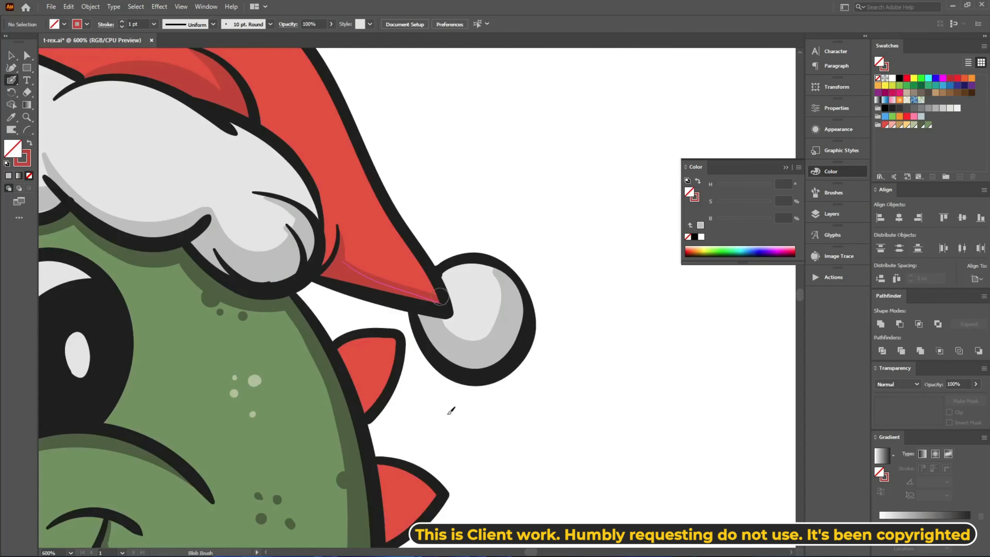
pyautogui.scroll(1, 448, 411)
pyautogui.moveTo(446, 409); pyautogui.dragTo(483, 335)
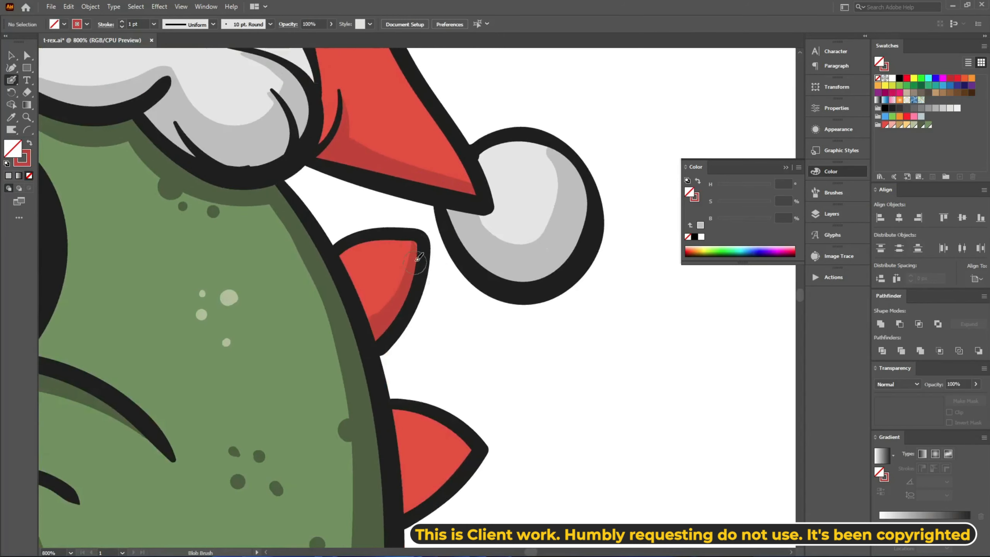
pyautogui.moveTo(417, 443)
pyautogui.mouseDown()
pyautogui.moveTo(482, 275)
pyautogui.moveTo(409, 227)
pyautogui.mouseUp()
pyautogui.moveTo(393, 289)
pyautogui.mouseDown()
pyautogui.moveTo(440, 263)
pyautogui.moveTo(456, 231)
pyautogui.mouseUp()
pyautogui.moveTo(461, 235); pyautogui.dragTo(488, 123)
# Paint dark red shadows along the lower edges of the next three spikes down the back
pyautogui.moveTo(508, 302)
pyautogui.mouseDown()
pyautogui.moveTo(444, 359)
pyautogui.moveTo(490, 345)
pyautogui.moveTo(522, 303)
pyautogui.mouseUp()
pyautogui.moveTo(461, 452); pyautogui.dragTo(498, 233)
pyautogui.moveTo(440, 295)
pyautogui.mouseDown()
pyautogui.moveTo(533, 283)
pyautogui.moveTo(503, 297)
pyautogui.mouseUp()
pyautogui.moveTo(496, 359)
pyautogui.mouseDown()
pyautogui.moveTo(491, 275)
pyautogui.moveTo(560, 186)
pyautogui.mouseUp()
pyautogui.moveTo(568, 256)
pyautogui.mouseDown()
pyautogui.moveTo(526, 298)
pyautogui.moveTo(561, 268)
pyautogui.mouseUp()
pyautogui.moveTo(547, 263); pyautogui.dragTo(551, 222)
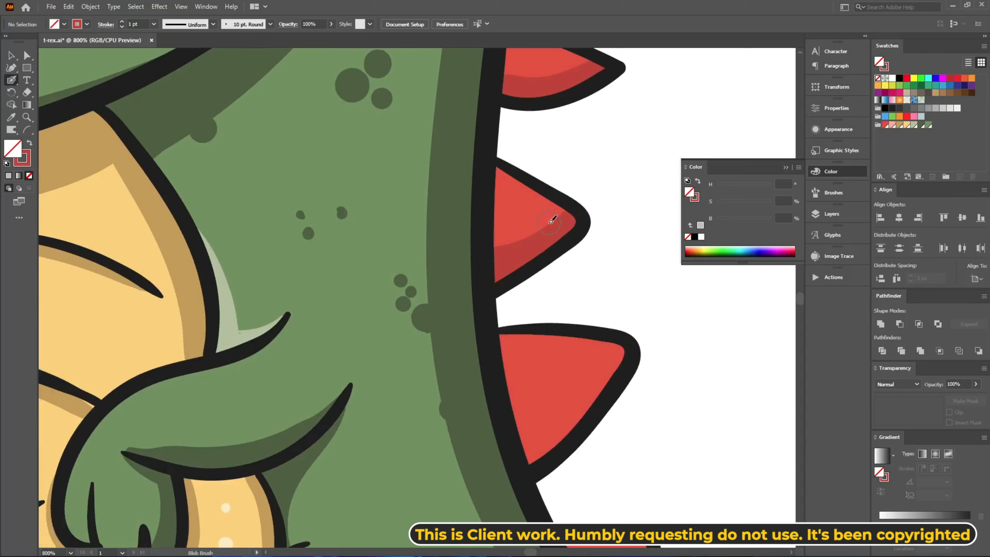
# Shade the large lower back spike and the small spikes along the tail in dark red
pyautogui.moveTo(577, 343); pyautogui.dragTo(429, 176)
pyautogui.moveTo(469, 178)
pyautogui.mouseDown()
pyautogui.moveTo(403, 272)
pyautogui.moveTo(479, 179)
pyautogui.mouseUp()
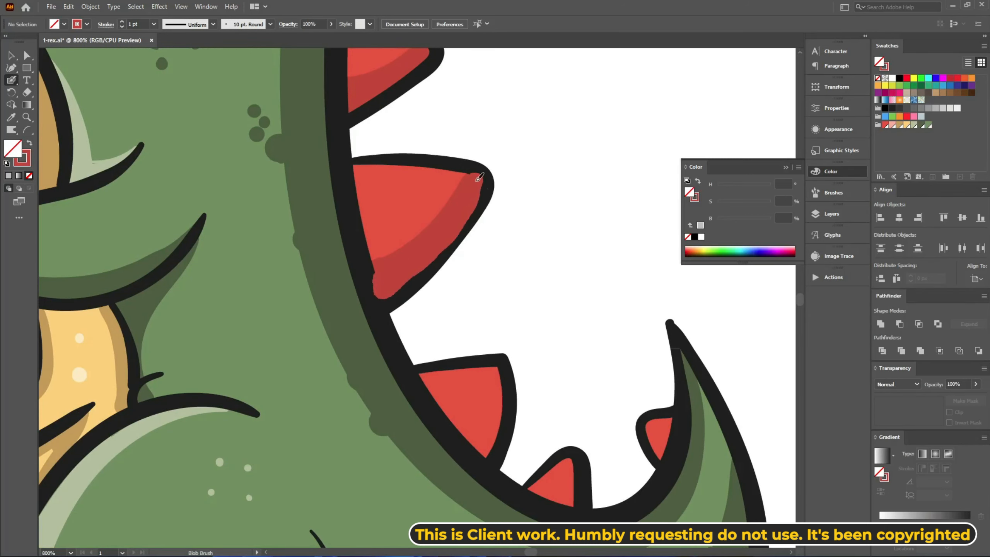
pyautogui.moveTo(489, 354); pyautogui.dragTo(476, 212)
pyautogui.moveTo(480, 225)
pyautogui.mouseDown()
pyautogui.moveTo(467, 275)
pyautogui.moveTo(382, 201)
pyautogui.mouseUp()
pyautogui.moveTo(534, 213); pyautogui.dragTo(546, 207)
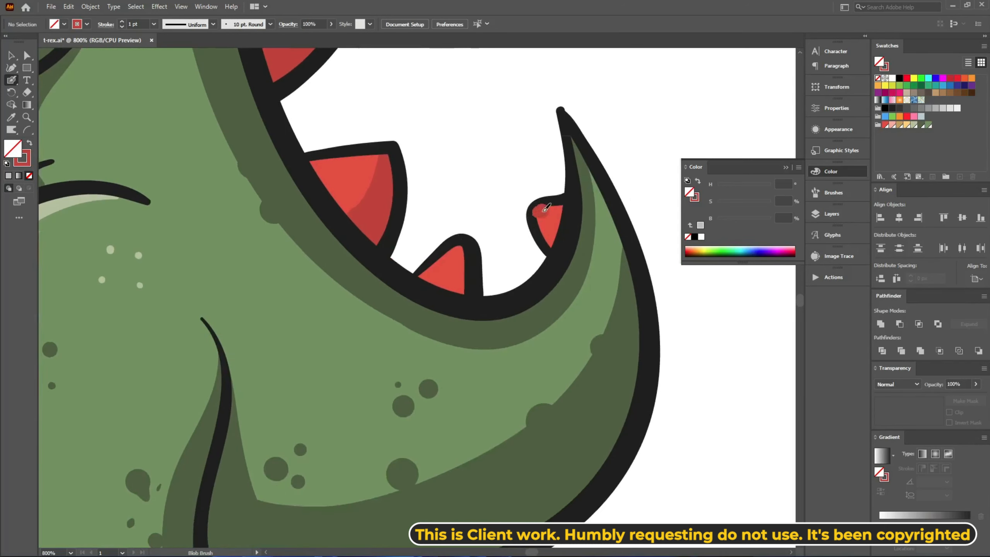
pyautogui.moveTo(466, 274); pyautogui.dragTo(463, 290)
# On the highlight layer, dot light red speckles on the back spikes and dark red speckles on the hat
pyautogui.keyDown('ctrl'); pyautogui.keyDown('alt'); pyautogui.click(486, 166); pyautogui.keyUp('alt'); pyautogui.keyUp('ctrl')
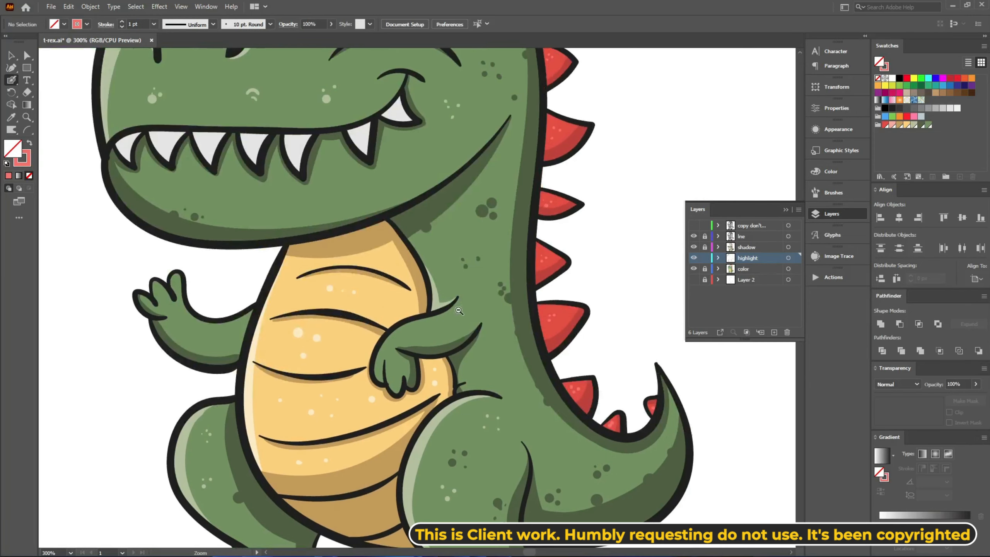
pyautogui.keyDown('ctrl'); pyautogui.keyDown('alt'); pyautogui.click(380, 141); pyautogui.keyUp('alt'); pyautogui.keyUp('ctrl')
pyautogui.moveTo(489, 292)
pyautogui.mouseDown()
pyautogui.moveTo(459, 334)
pyautogui.moveTo(432, 269)
pyautogui.mouseUp()
pyautogui.keyDown('ctrl'); pyautogui.keyDown('alt'); pyautogui.click(444, 278); pyautogui.keyUp('alt'); pyautogui.keyUp('ctrl')
pyautogui.keyDown('ctrl'); pyautogui.keyDown('alt'); pyautogui.click(361, 295); pyautogui.keyUp('alt'); pyautogui.keyUp('ctrl')
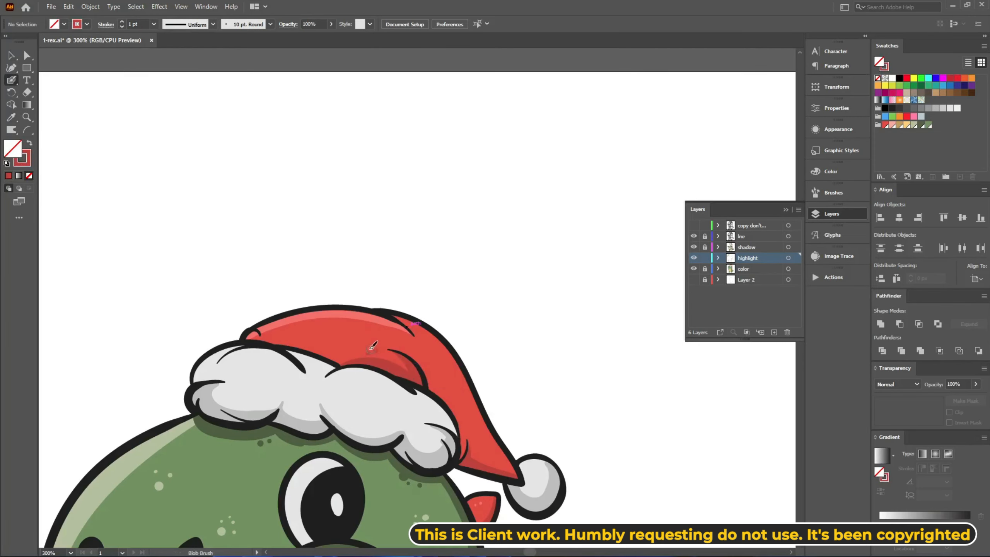
pyautogui.click(342, 343)
# Sample the fur's gray shadow color and dot small speckle clusters on the hat's fur trim
pyautogui.moveTo(263, 381); pyautogui.dragTo(376, 195)
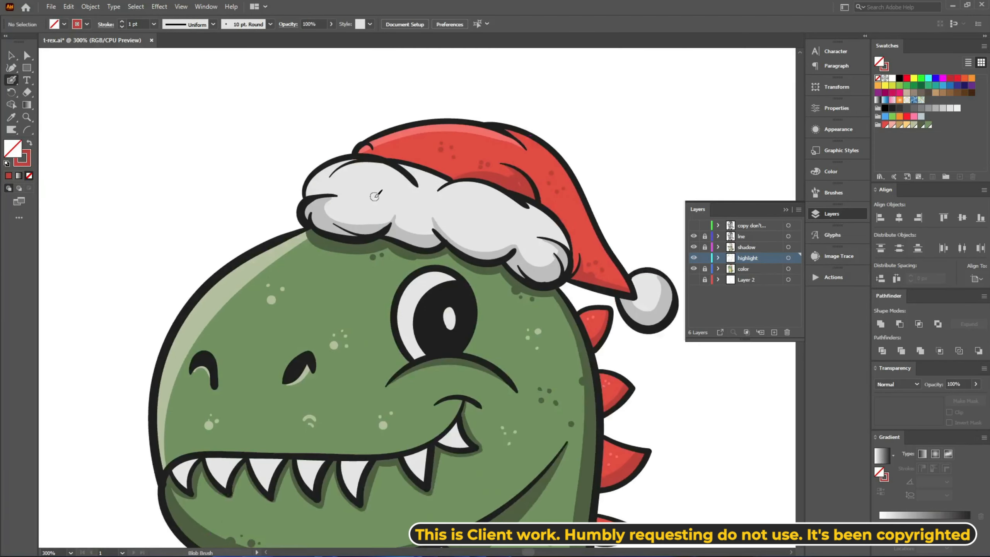
pyautogui.press('i')
pyautogui.click(379, 228)
pyautogui.hotkey('shift', 'b')
pyautogui.click(367, 204)
pyautogui.click(369, 199)
pyautogui.click(375, 203)
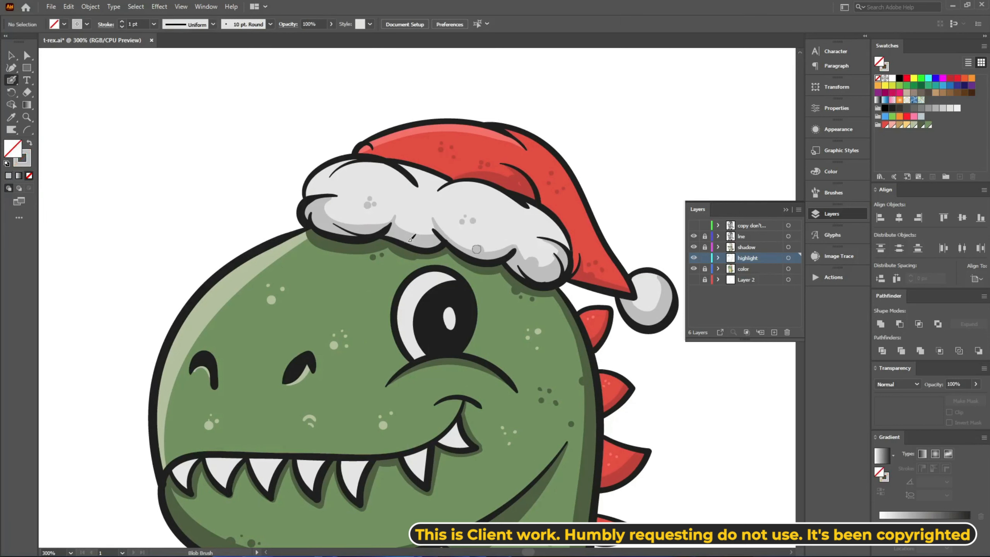
# Reduce the brush size and dot gray speckles on the hat's pom-pom
pyautogui.moveTo(566, 248); pyautogui.dragTo(463, 233)
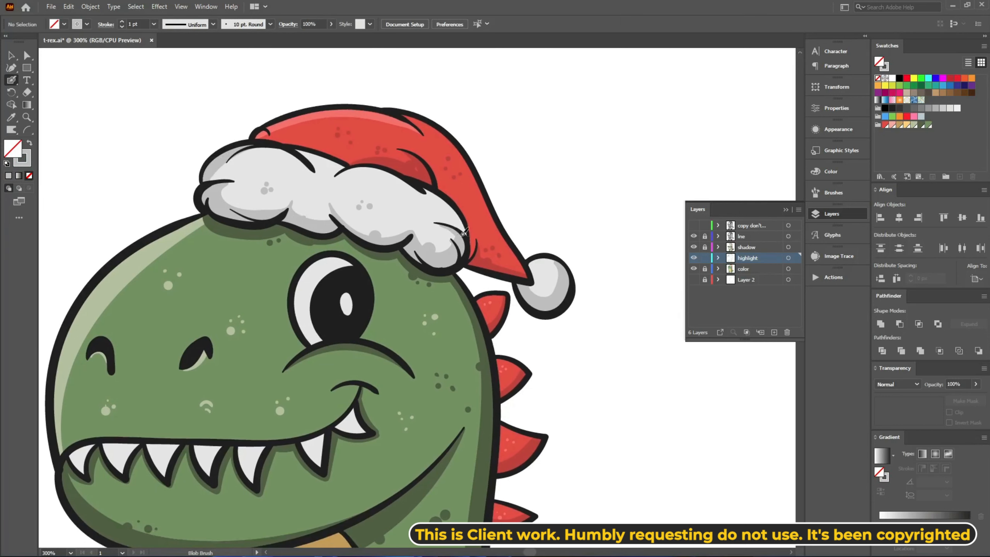
pyautogui.press('[')
pyautogui.press('[')
pyautogui.click(555, 284)
pyautogui.click(547, 283)
# Sample the dark green of the back's shadow as the fill color
pyautogui.moveTo(448, 304); pyautogui.dragTo(557, 234)
pyautogui.moveTo(459, 234); pyautogui.dragTo(488, 202)
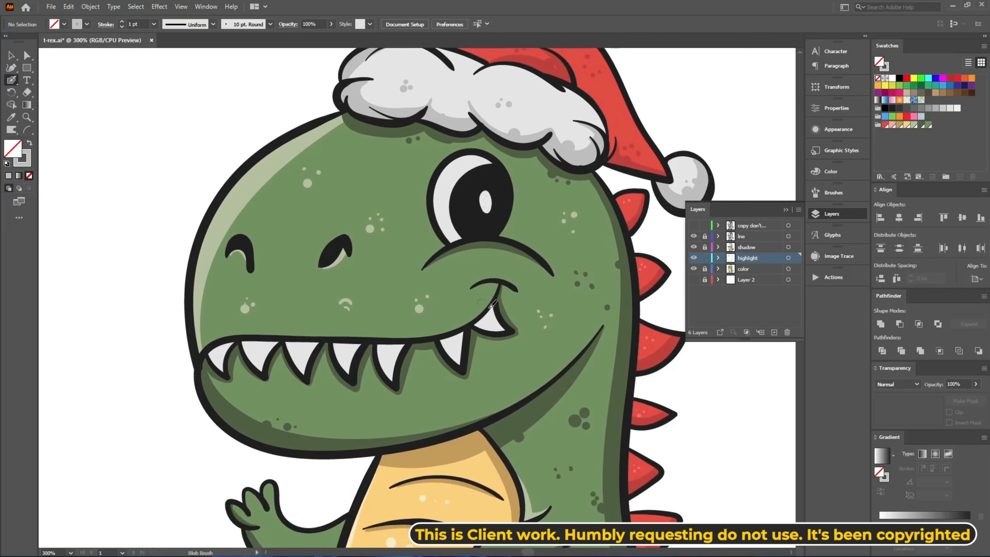
pyautogui.press('i')
pyautogui.click(626, 262)
pyautogui.click(467, 250)
pyautogui.moveTo(550, 446); pyautogui.dragTo(539, 258)
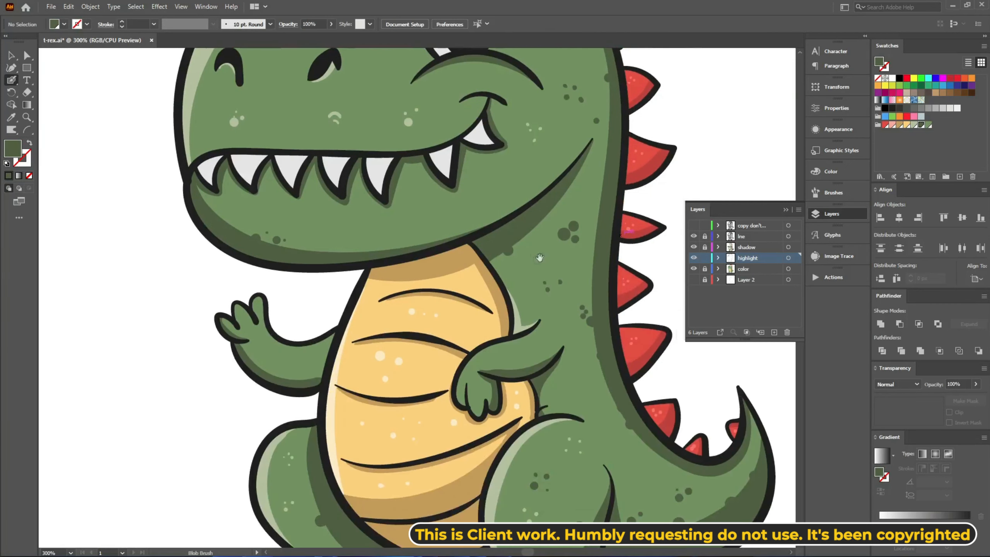
# Add a new layer below the merged artwork and brush broad gray diagonal strokes across the dinosaur
pyautogui.click(566, 196)
pyautogui.click(347, 252)
pyautogui.moveTo(479, 105)
pyautogui.mouseDown()
pyautogui.moveTo(492, 188)
pyautogui.moveTo(461, 299)
pyautogui.mouseUp()
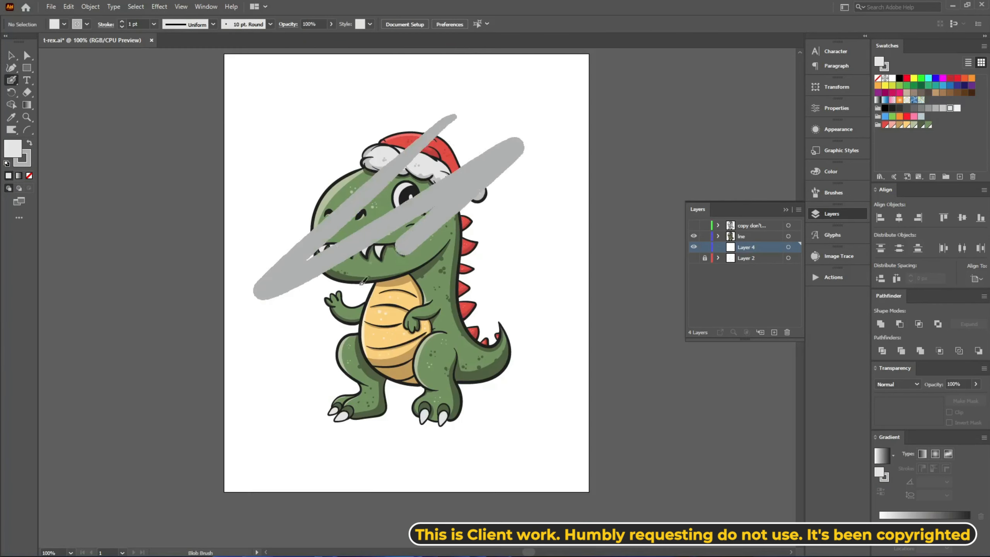